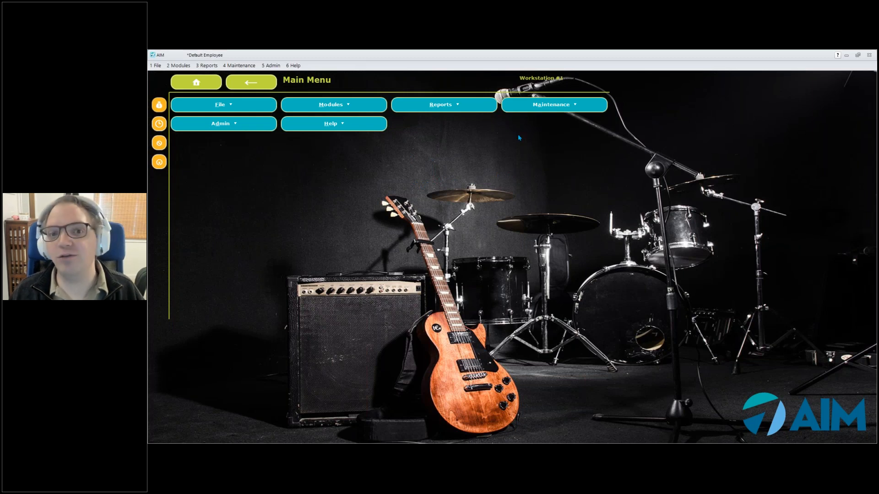
- Go through Maintenance > General to reach the Point of Sale Menus editor
{"action": "left_click", "coordinate": [528, 111]}
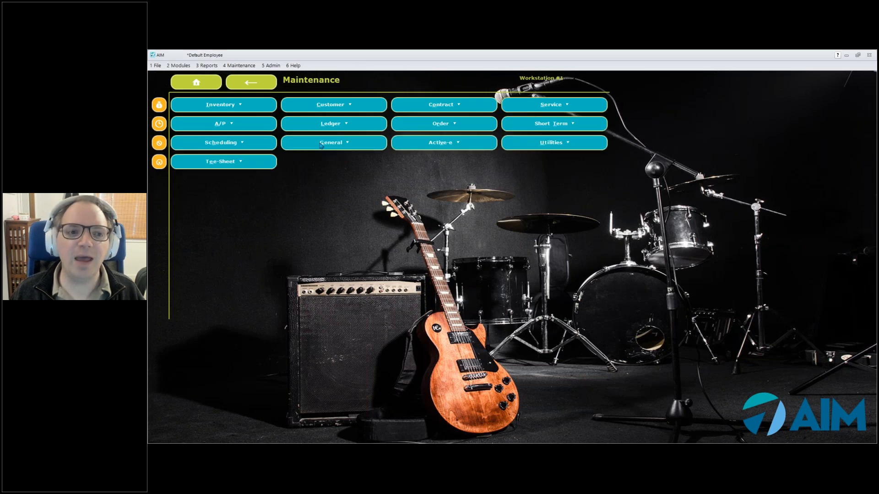
{"action": "left_click", "coordinate": [321, 145]}
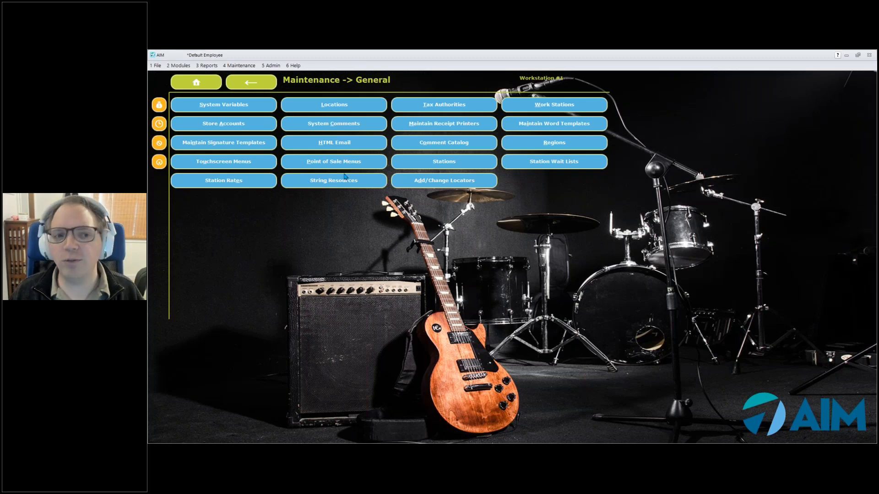
{"action": "left_click", "coordinate": [346, 165]}
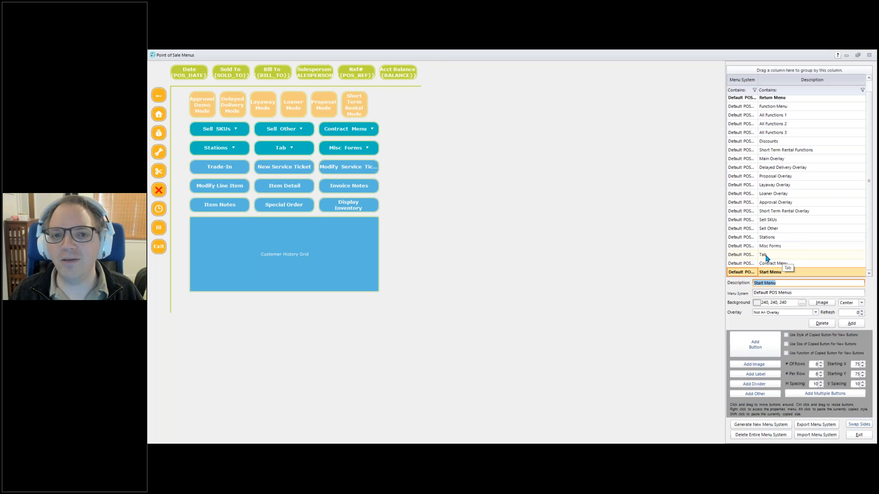
- Load the Tab menu's button layout from the Point of Sale Menus list
{"action": "left_click", "coordinate": [768, 259]}
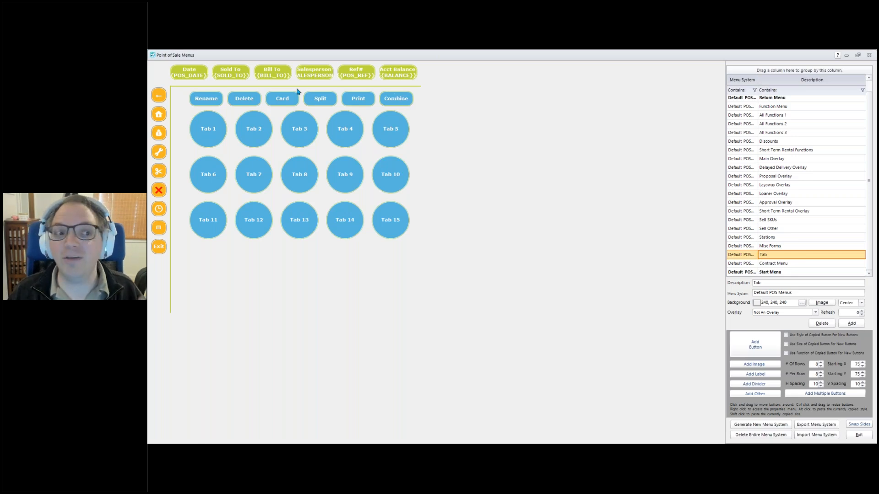
{"action": "right_click", "coordinate": [217, 133]}
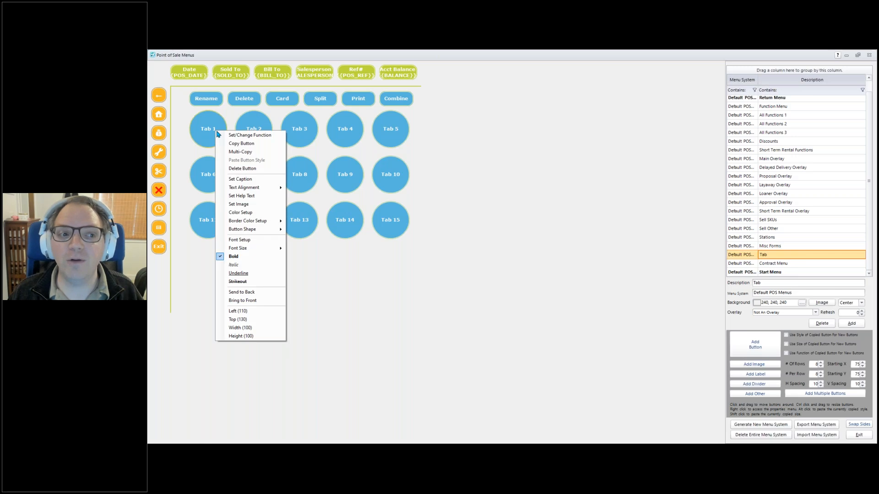
{"action": "left_click", "coordinate": [232, 135]}
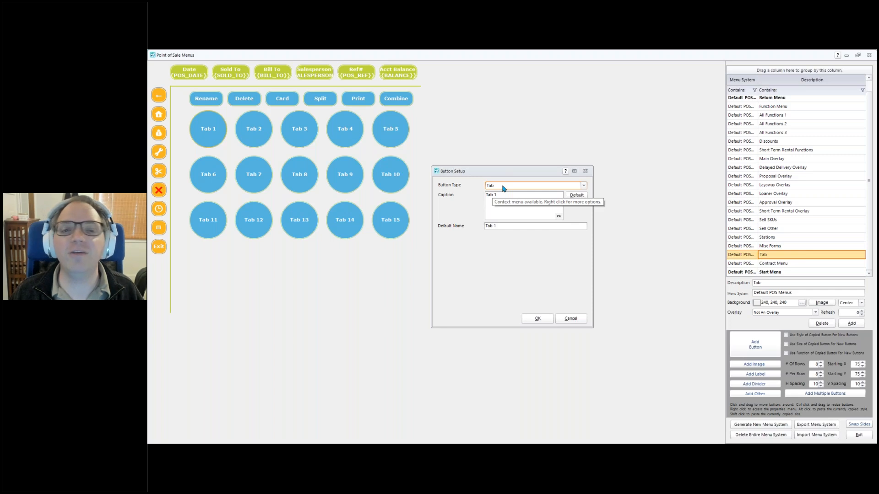
{"action": "left_click", "coordinate": [501, 226]}
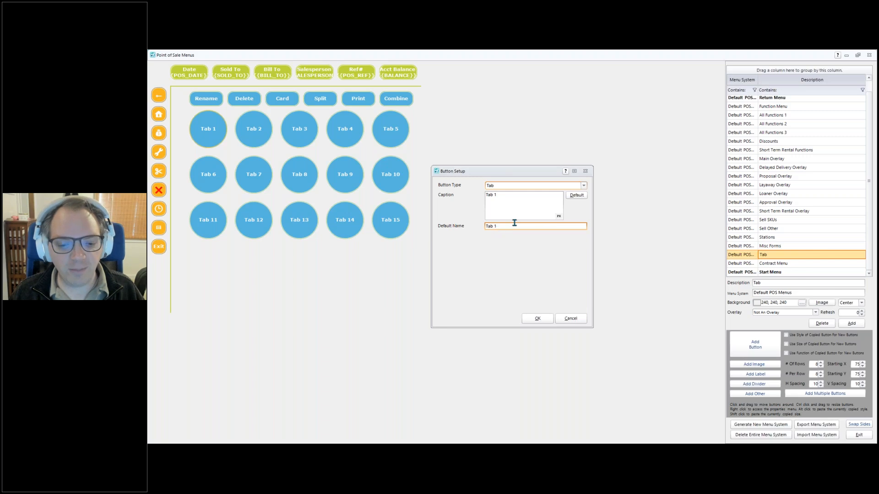
{"action": "left_click_drag", "start_coordinate": [507, 202], "coordinate": [455, 194]}
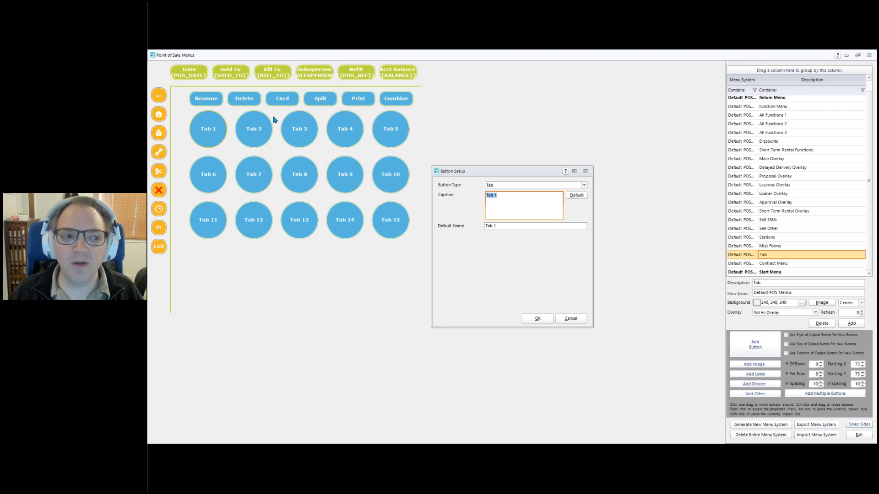
{"action": "left_click_drag", "start_coordinate": [553, 176], "coordinate": [525, 122]}
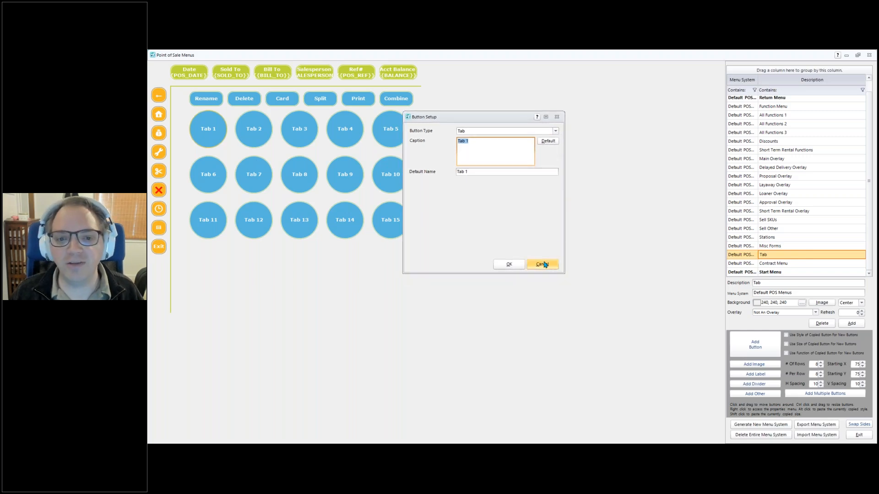
{"action": "key", "text": "Escape"}
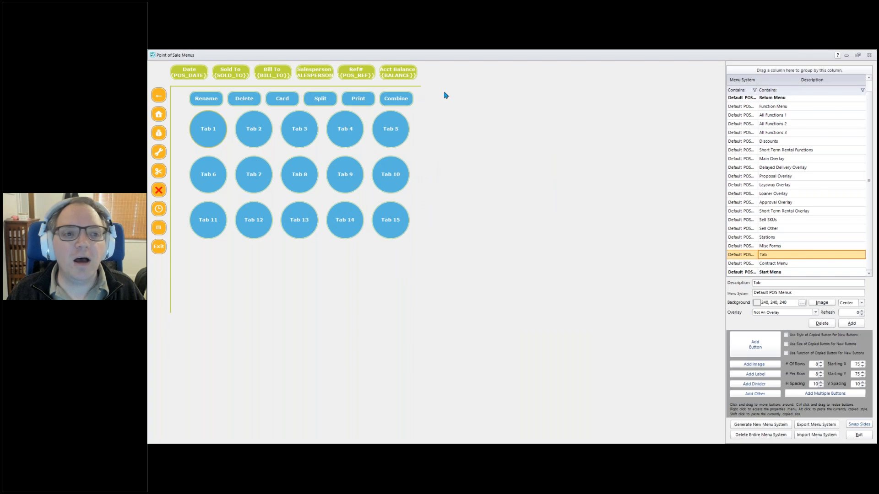
- Review the Rename and Delete buttons' function setups and cancel without changes
{"action": "right_click", "coordinate": [198, 104]}
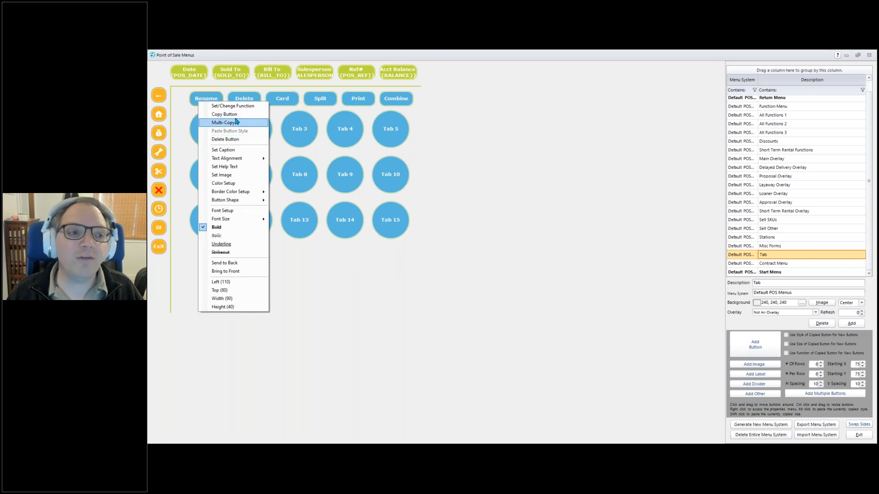
{"action": "left_click", "coordinate": [231, 110]}
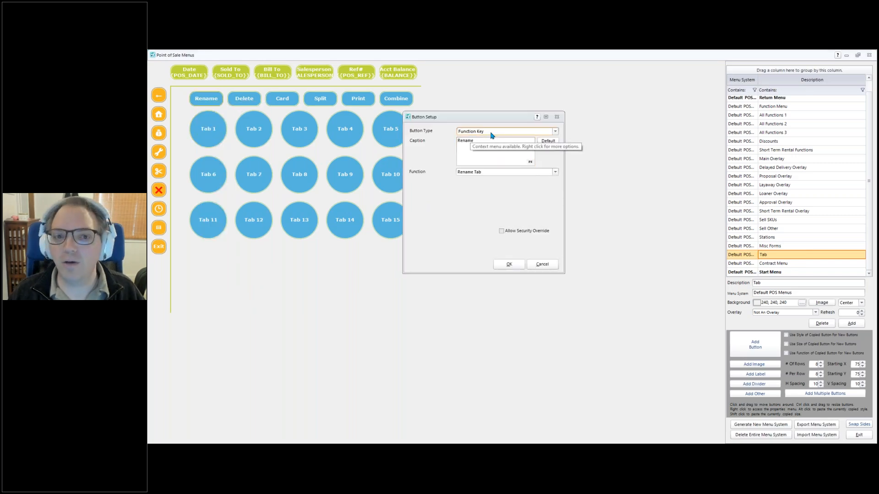
{"action": "left_click", "coordinate": [505, 174]}
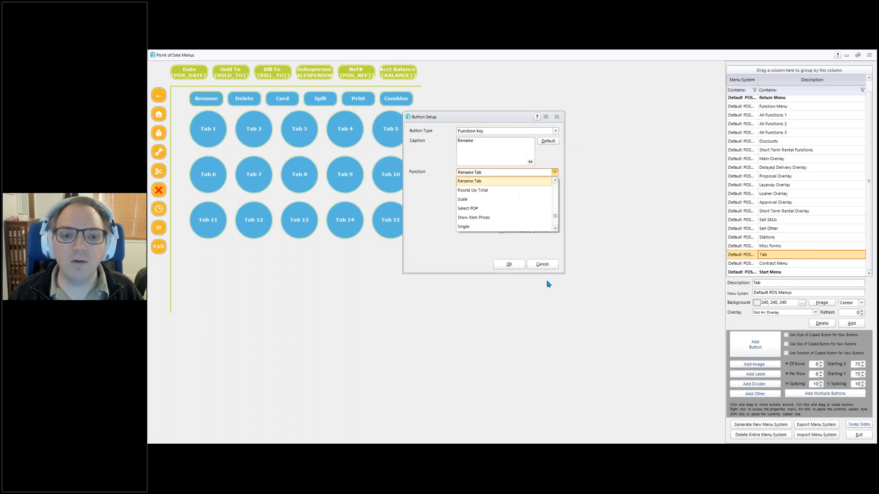
{"action": "left_click", "coordinate": [541, 263]}
{"action": "right_click", "coordinate": [244, 101]}
{"action": "left_click", "coordinate": [250, 106]}
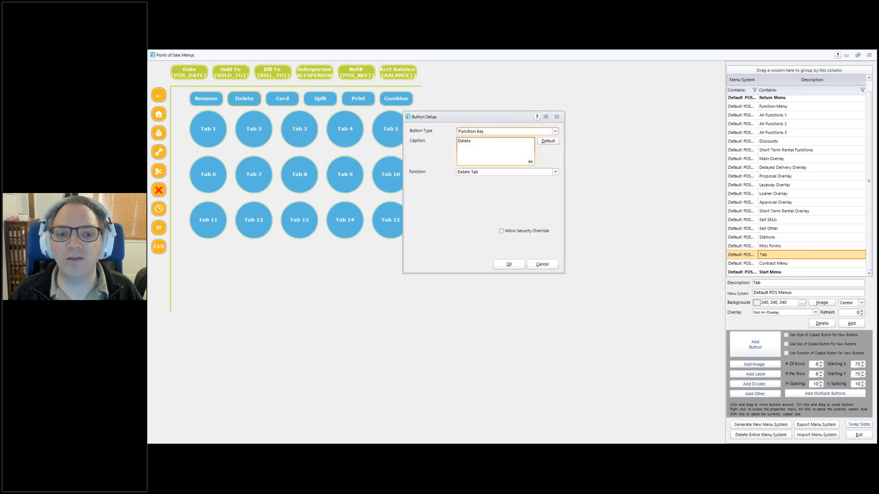
{"action": "left_click", "coordinate": [549, 266]}
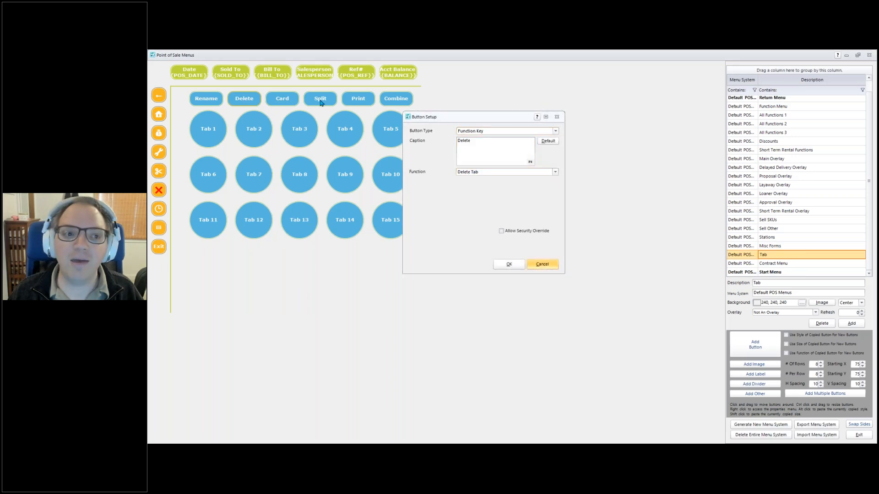
- Review the Card button's function setup and cancel without changes
{"action": "right_click", "coordinate": [266, 101]}
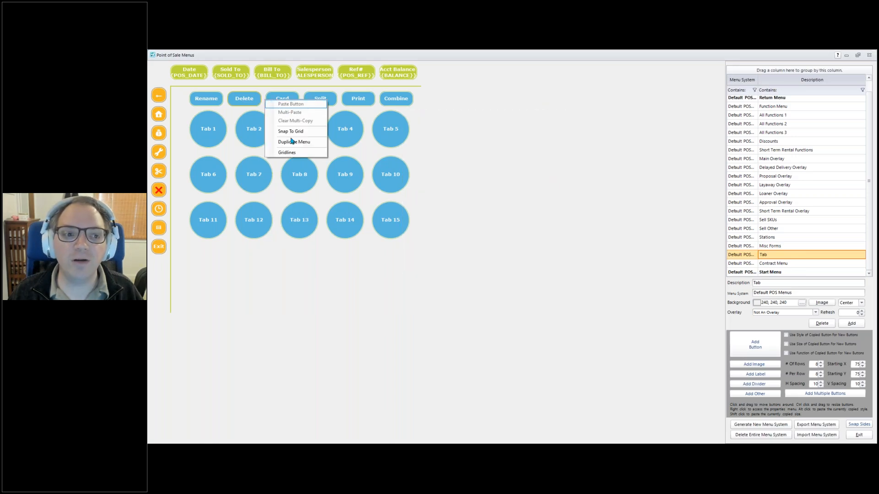
{"action": "left_click", "coordinate": [292, 152]}
{"action": "right_click", "coordinate": [287, 92]}
{"action": "left_click", "coordinate": [310, 273]}
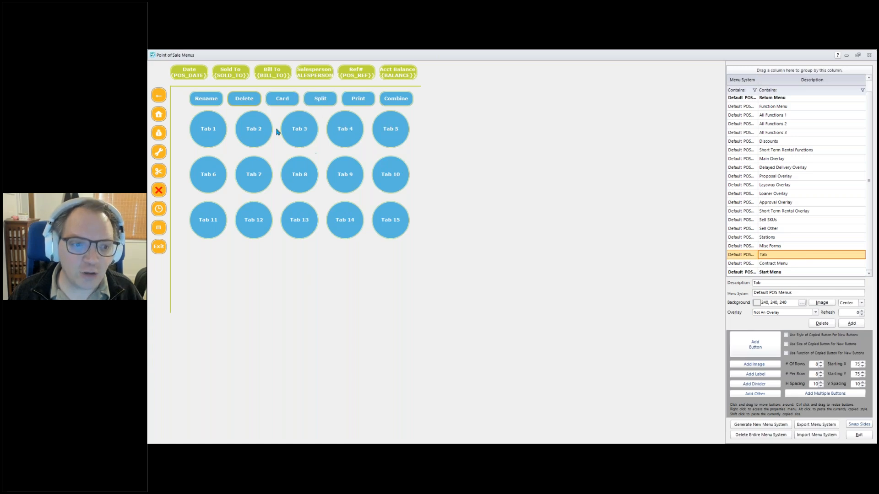
{"action": "right_click", "coordinate": [282, 96]}
{"action": "left_click", "coordinate": [307, 99]}
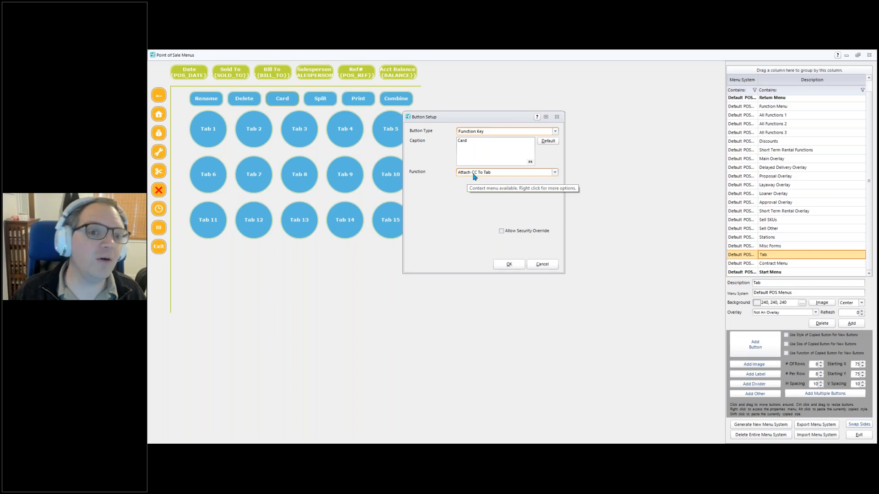
{"action": "left_click", "coordinate": [552, 266]}
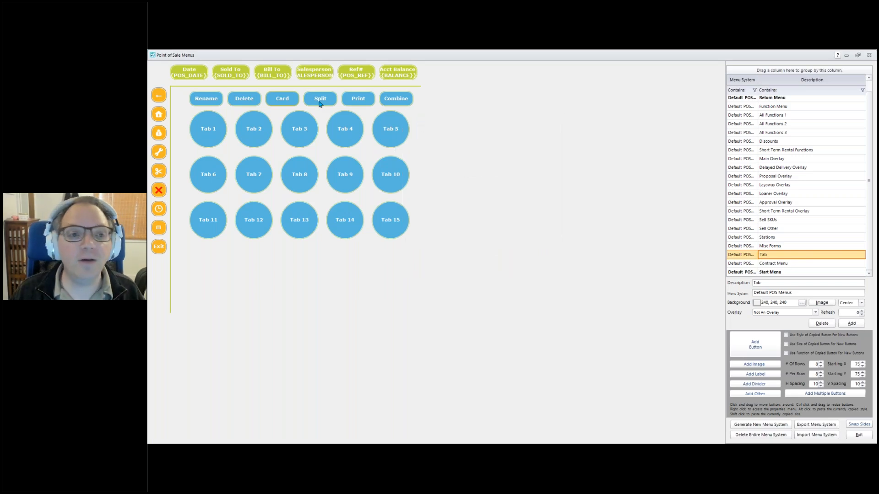
- Review the Split and Print setups, then open the Combine button's function setup
{"action": "right_click", "coordinate": [319, 103]}
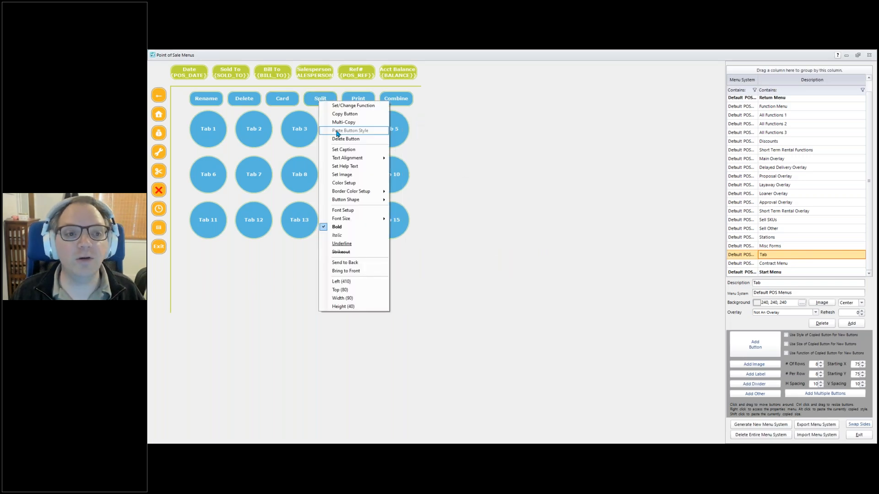
{"action": "left_click", "coordinate": [345, 107]}
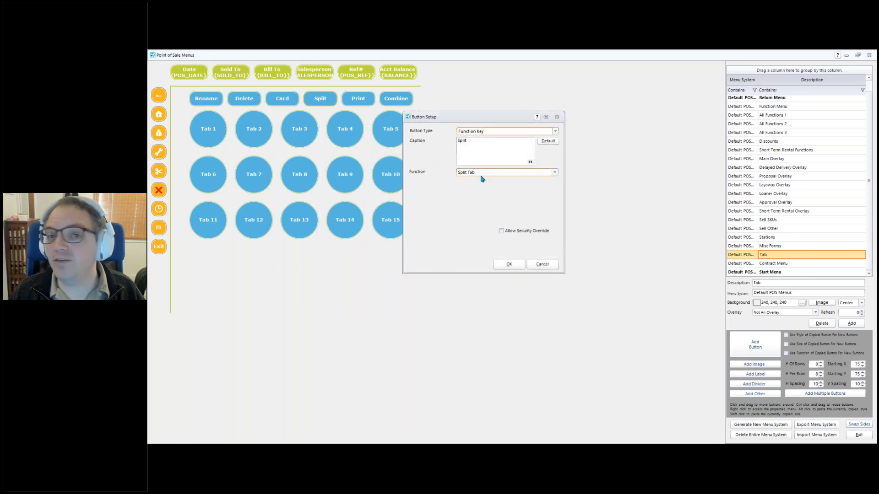
{"action": "left_click", "coordinate": [542, 264]}
{"action": "right_click", "coordinate": [360, 99]}
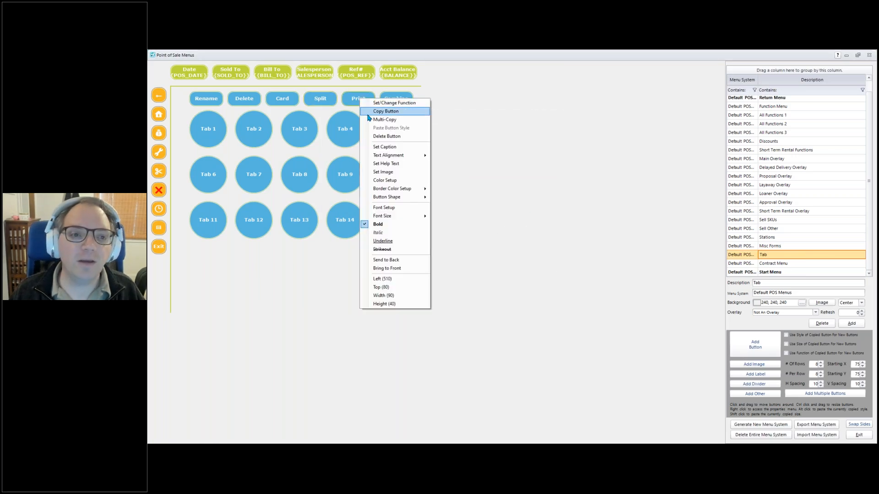
{"action": "left_click", "coordinate": [384, 103]}
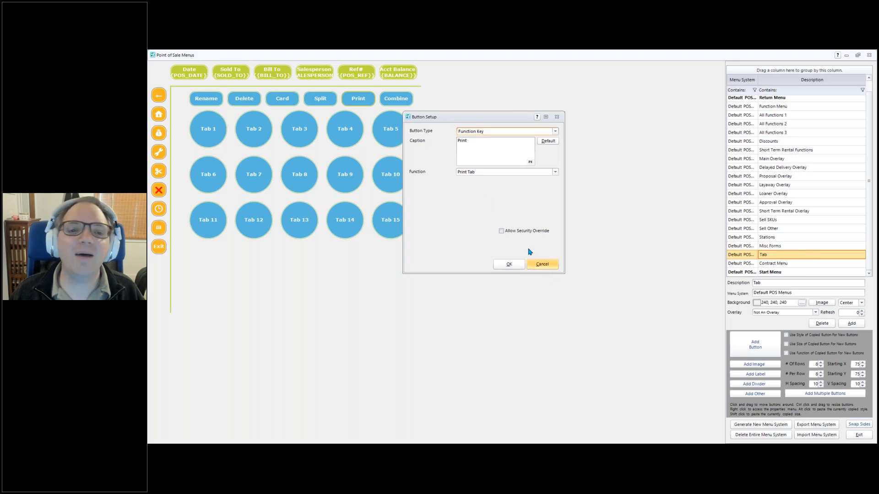
{"action": "left_click", "coordinate": [545, 265]}
{"action": "right_click", "coordinate": [395, 102]}
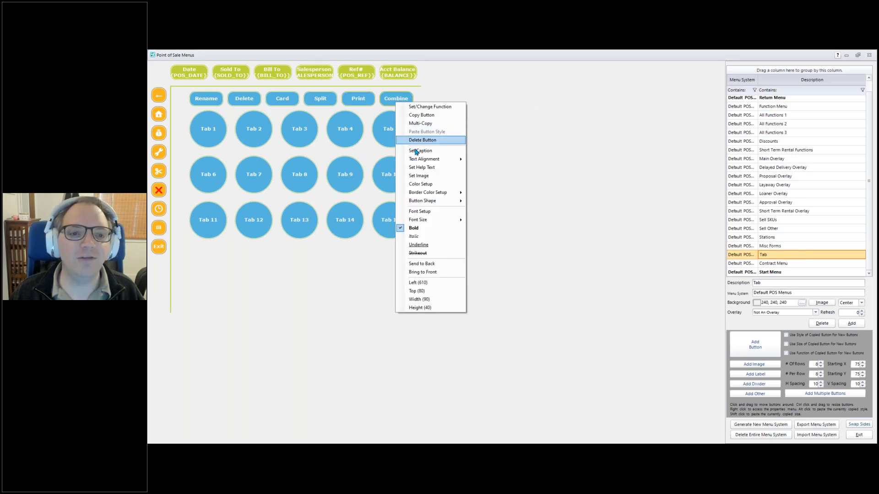
{"action": "left_click", "coordinate": [421, 114]}
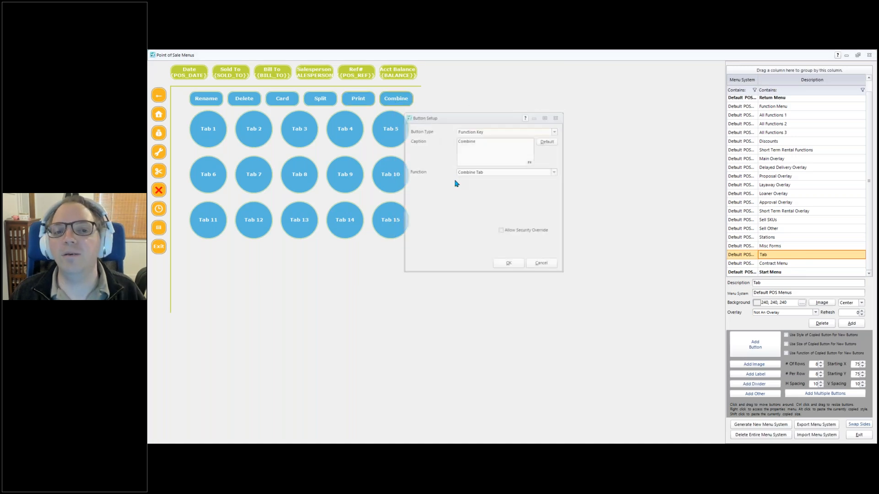
- Browse the Combine button's function list and close it unchanged
{"action": "left_click", "coordinate": [555, 172]}
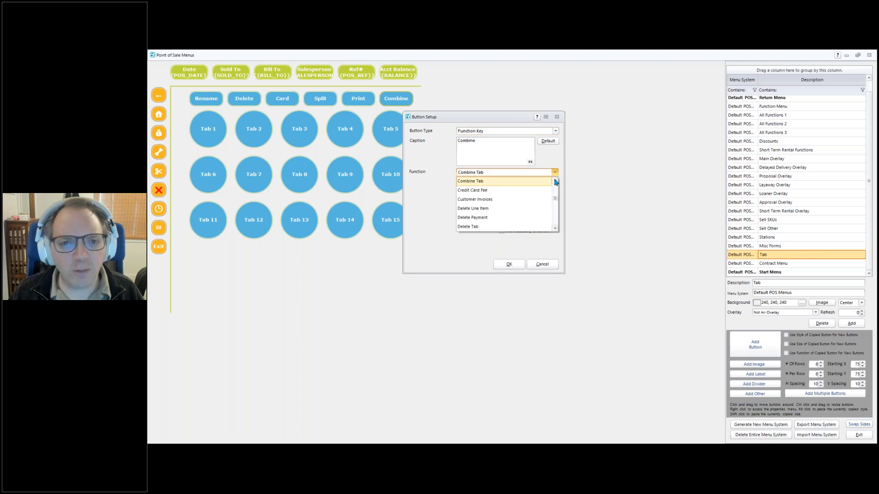
{"action": "left_click_drag", "start_coordinate": [554, 200], "coordinate": [555, 173]}
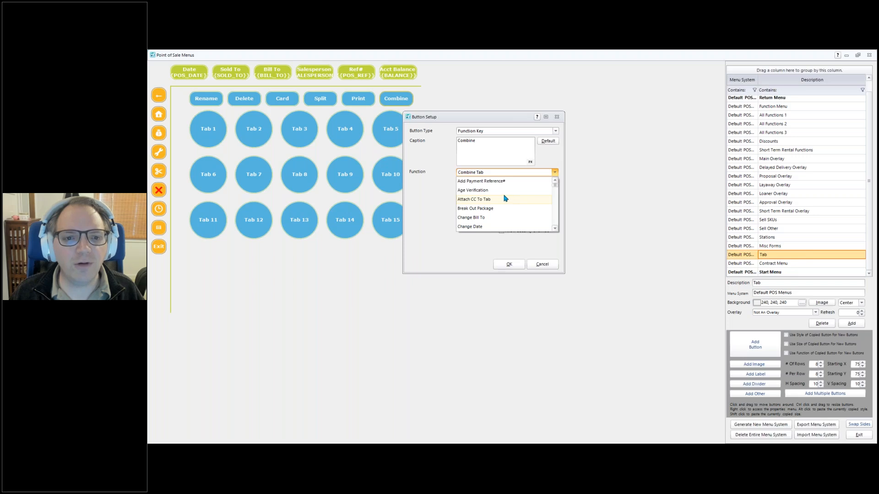
{"action": "left_click", "coordinate": [555, 228]}
{"action": "left_click", "coordinate": [555, 229]}
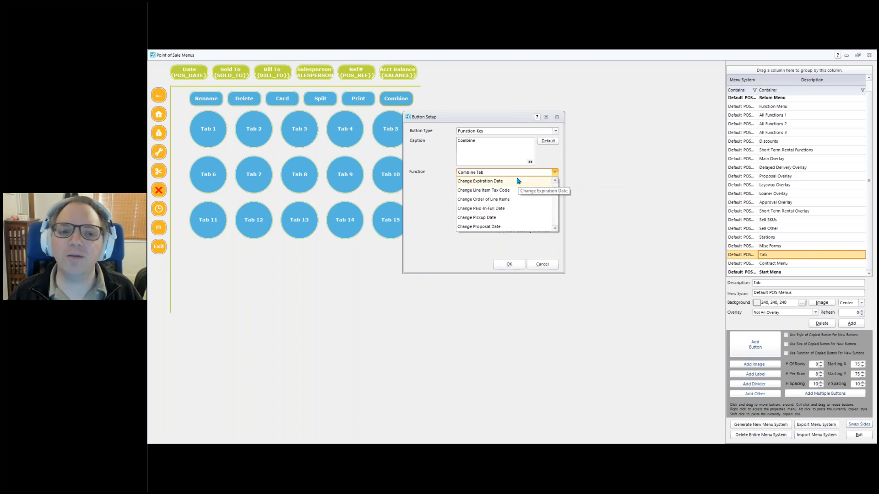
{"action": "left_click", "coordinate": [509, 173]}
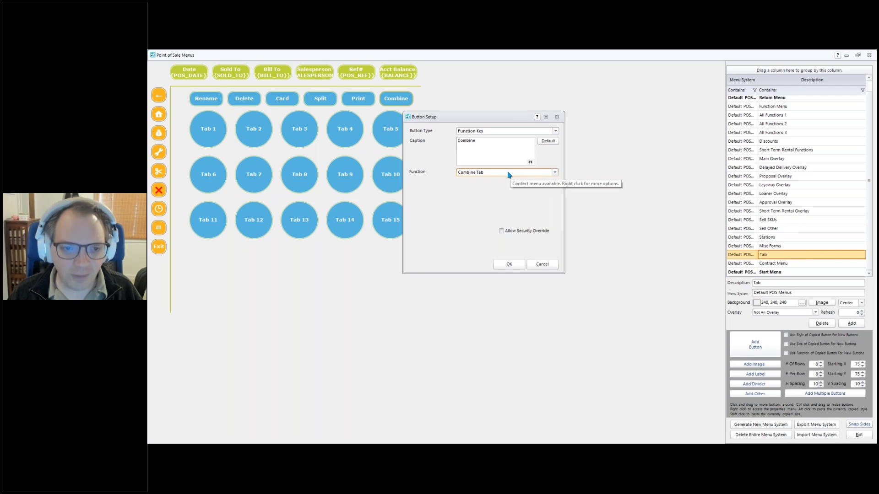
- Search the button functions for 'tab', then cancel the search and the button setup
{"action": "double_click", "coordinate": [499, 177]}
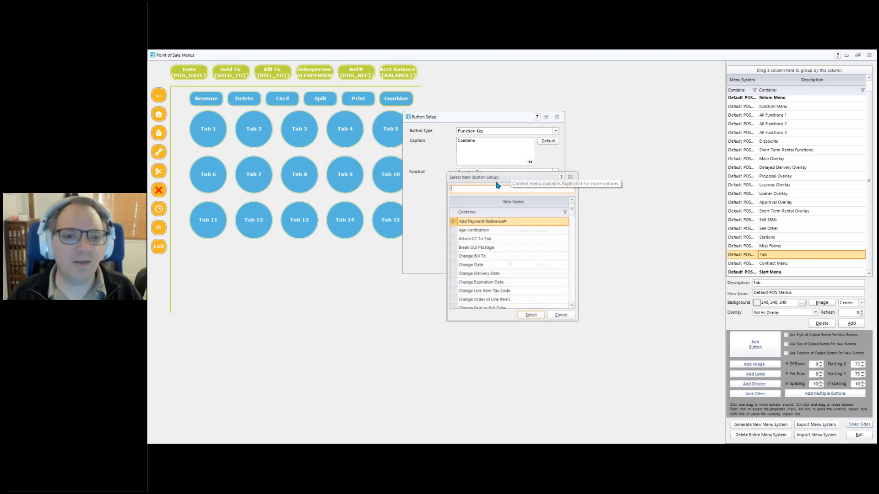
{"action": "type", "text": "t"}
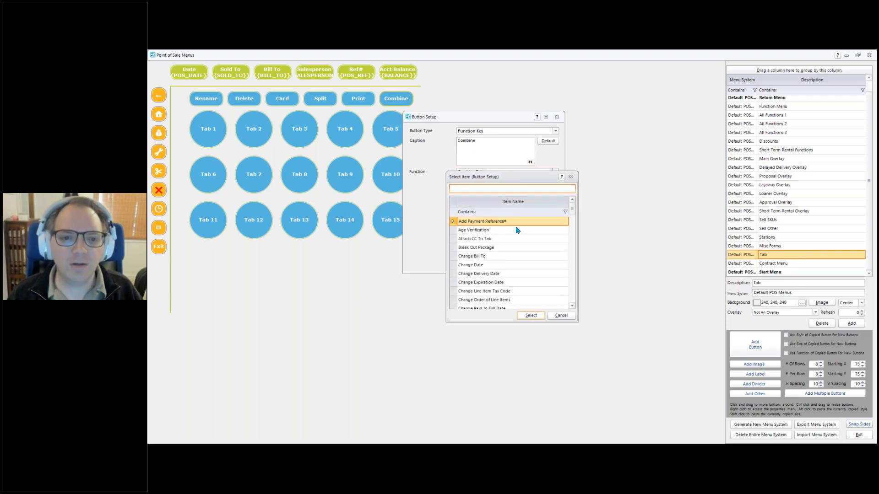
{"action": "type", "text": "ab"}
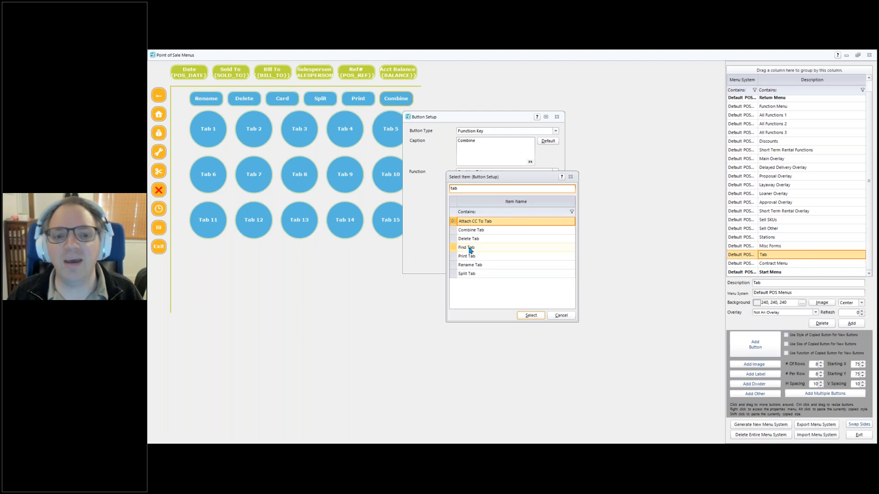
{"action": "left_click", "coordinate": [561, 315]}
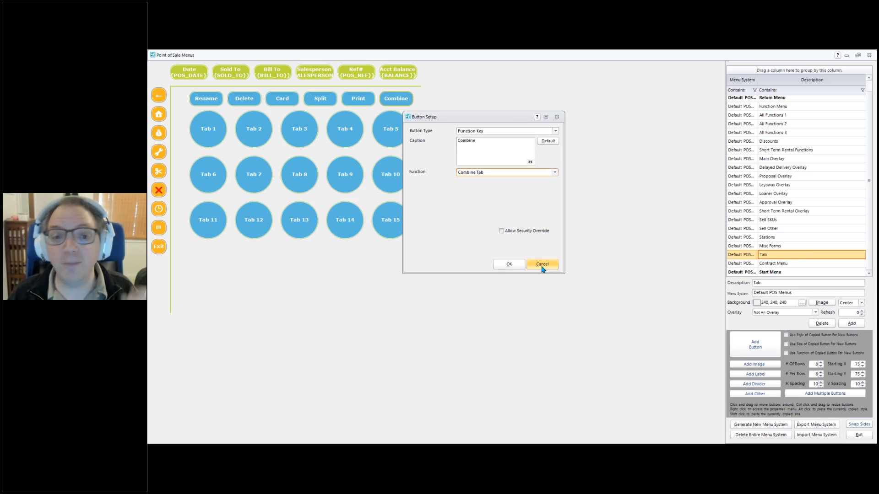
{"action": "left_click", "coordinate": [542, 265]}
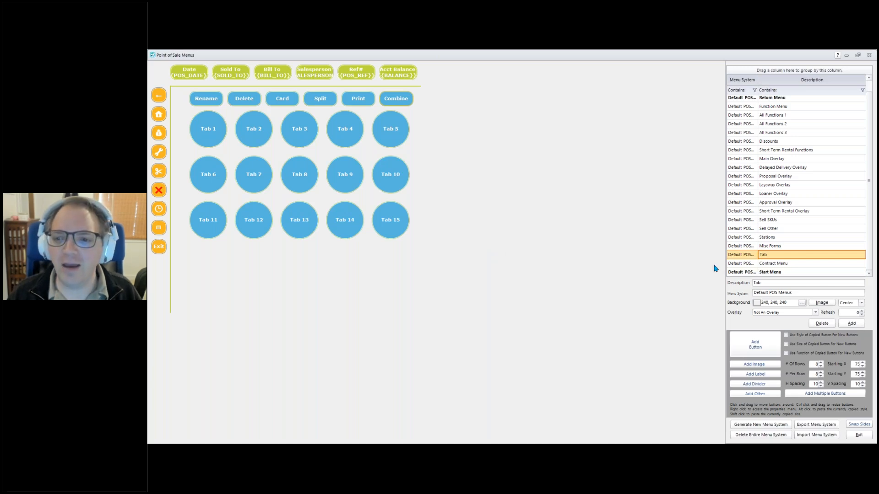
- Exit the menu editor and start a new Point of Sale transaction
{"action": "left_click", "coordinate": [857, 435]}
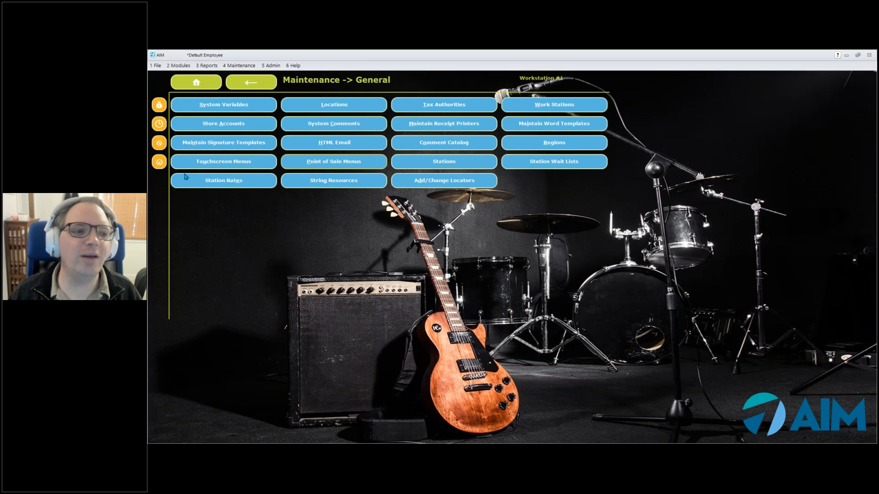
{"action": "left_click", "coordinate": [159, 123]}
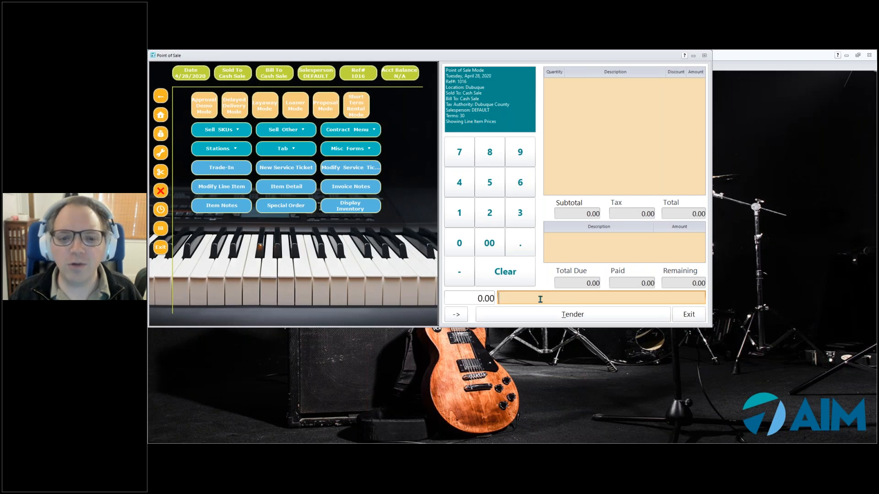
- Ring up Valve Oil (RT14) and a 15.00 Service Labor charge, totalling 18.48
{"action": "type", "text": "RT14"}
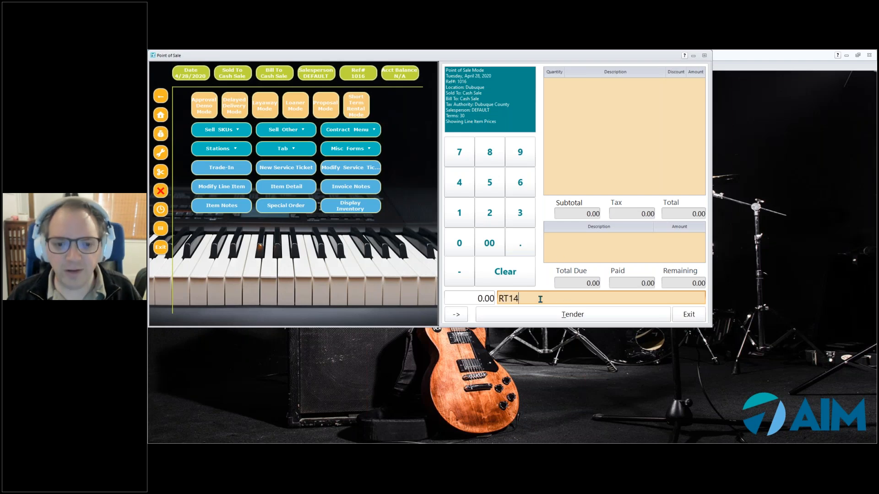
{"action": "key", "text": "Return"}
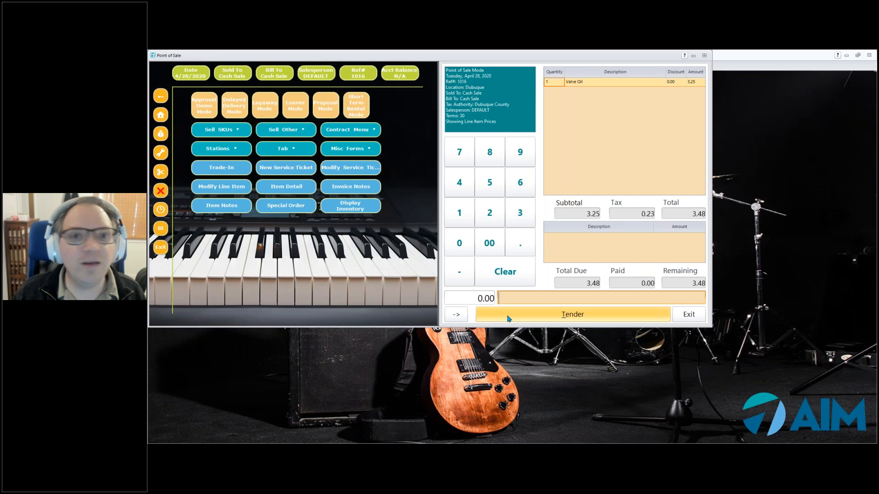
{"action": "left_click", "coordinate": [268, 132]}
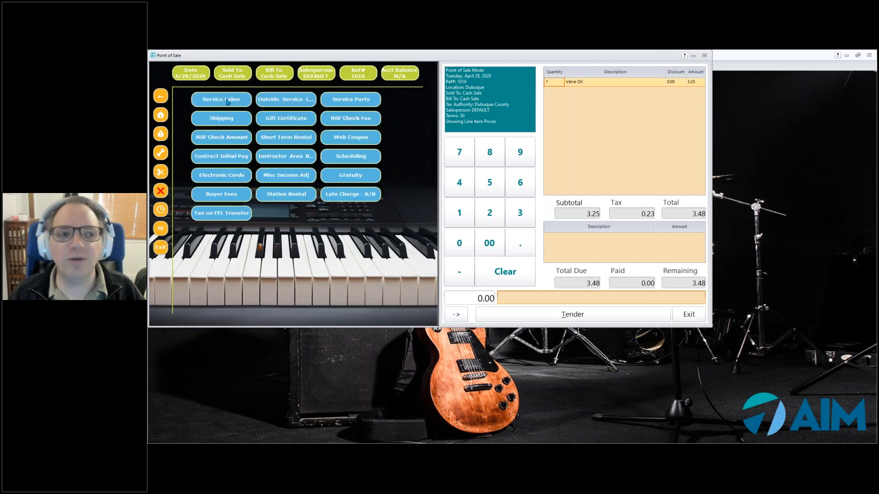
{"action": "left_click", "coordinate": [225, 100]}
{"action": "type", "text": "15"}
{"action": "left_click", "coordinate": [441, 344]}
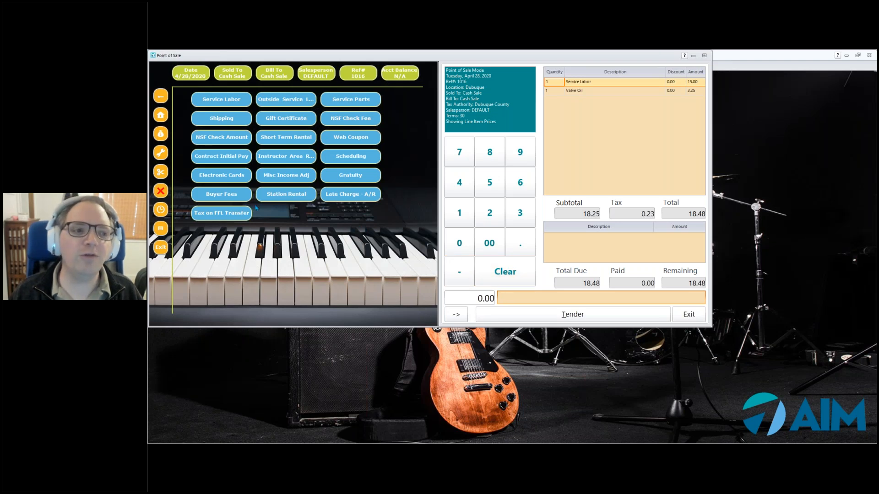
{"action": "left_click", "coordinate": [163, 99]}
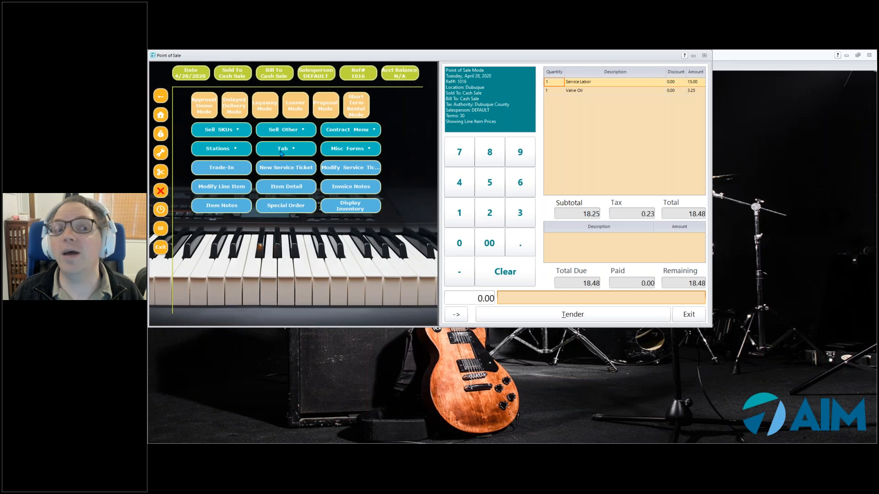
{"action": "left_click", "coordinate": [281, 153]}
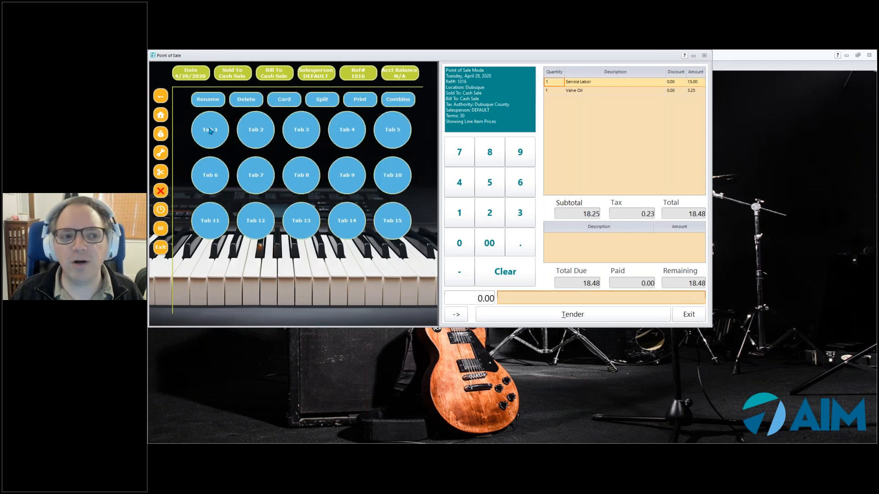
- Hold the 18.48 sale on Tab 1 named with the customer's first name, skipping customer search
{"action": "left_click", "coordinate": [210, 132]}
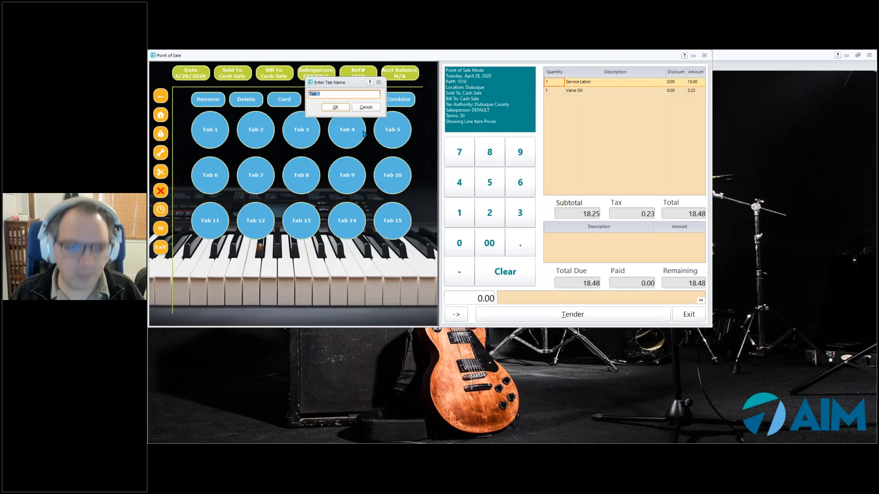
{"action": "type", "text": "Bill"}
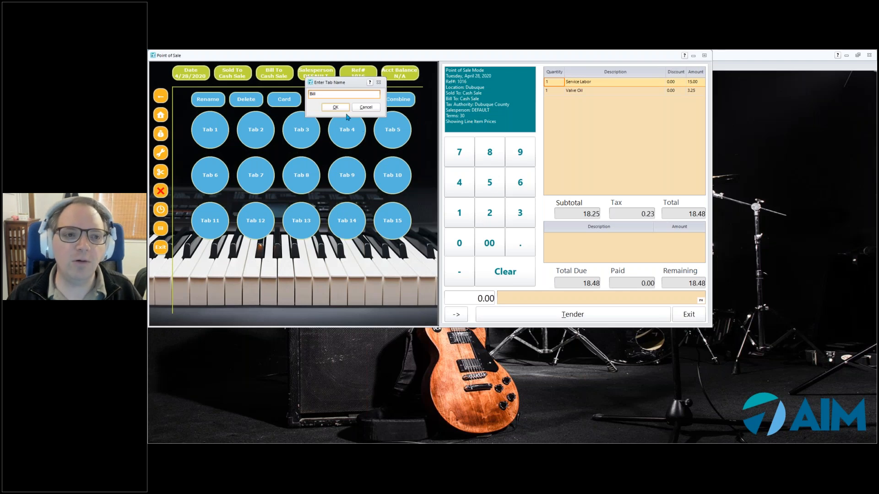
{"action": "left_click", "coordinate": [334, 109]}
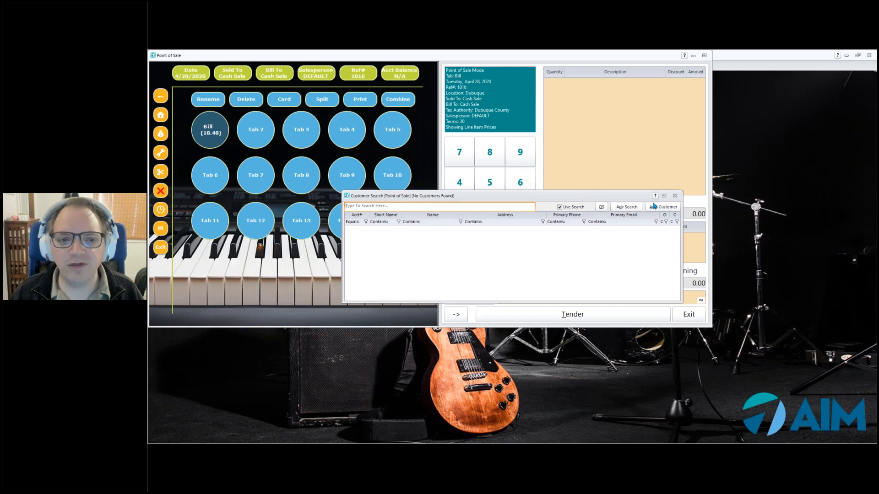
{"action": "left_click", "coordinate": [601, 208]}
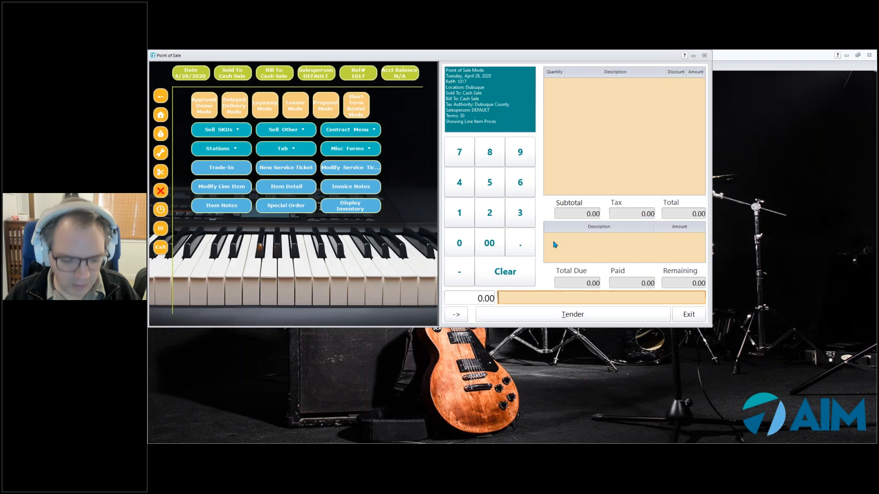
- Ring up a Music Stand (KB400N) and a 25.00 Outside Service Labor charge
{"action": "type", "text": "KB400N"}
{"action": "key", "text": "Return"}
{"action": "left_click", "coordinate": [282, 130]}
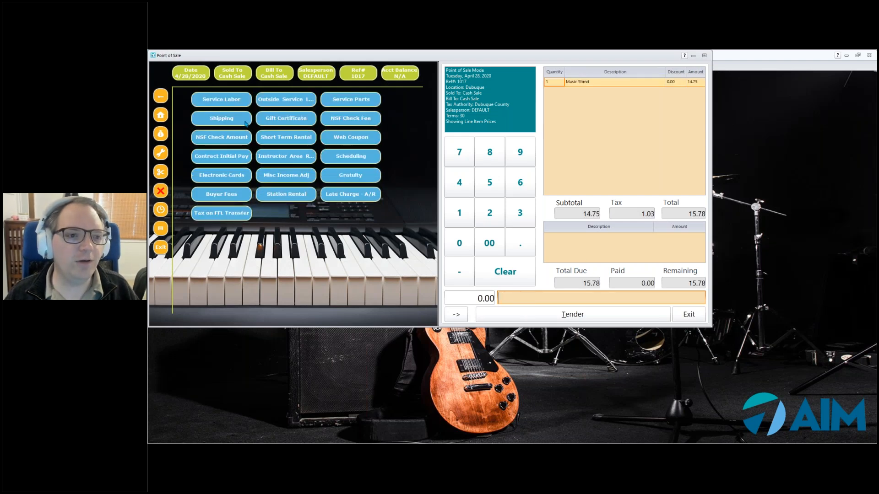
{"action": "left_click", "coordinate": [286, 100]}
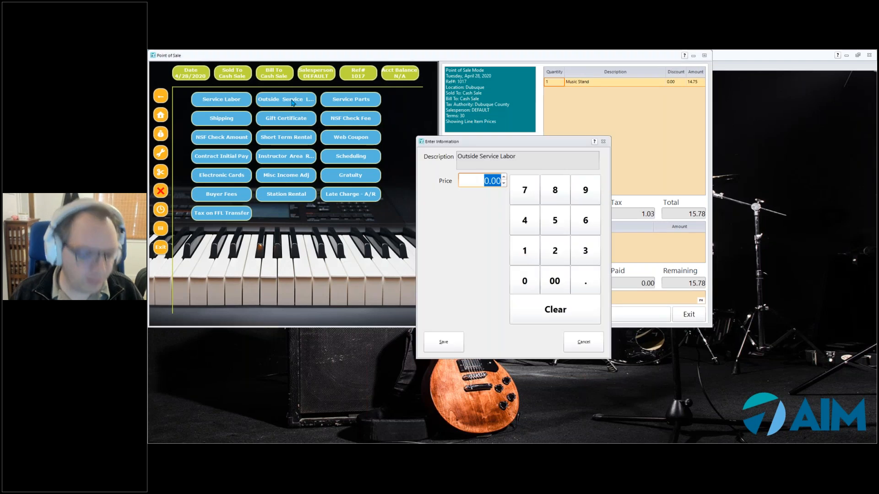
{"action": "type", "text": "25"}
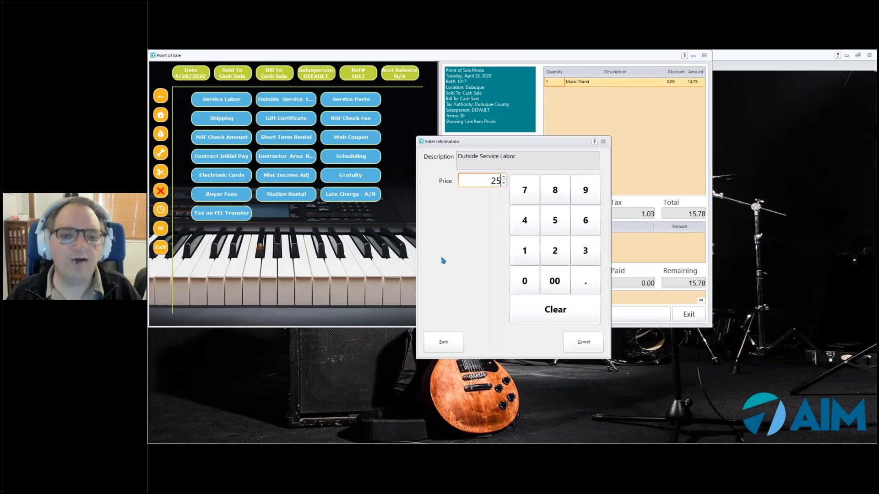
{"action": "left_click", "coordinate": [456, 347]}
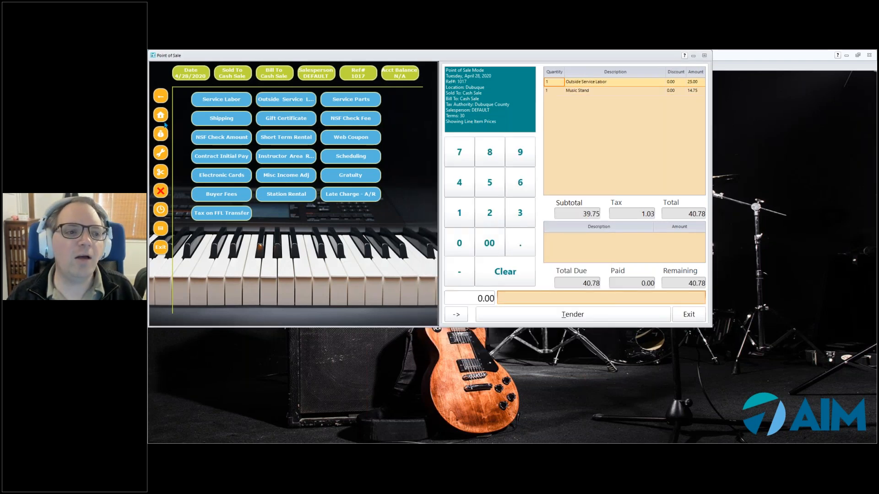
- Hold the 40.78 sale on Tab 8 named with the customer's first name, skipping customer search
{"action": "left_click", "coordinate": [161, 115]}
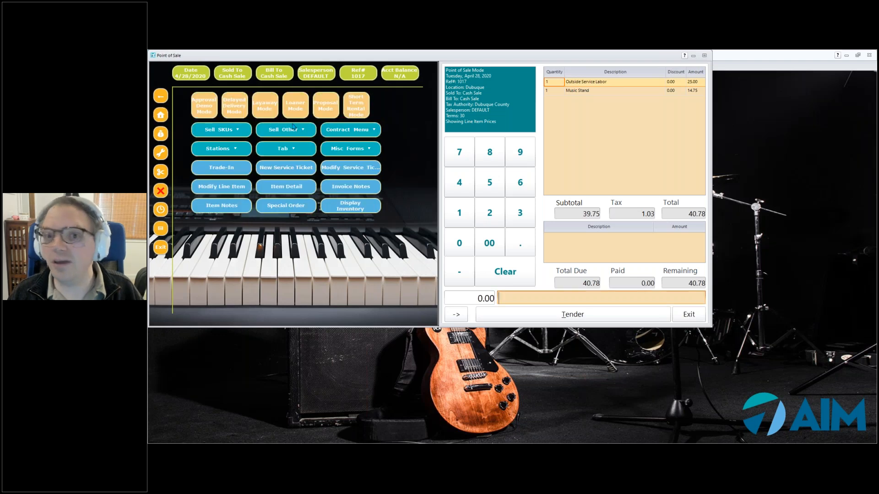
{"action": "left_click", "coordinate": [299, 150]}
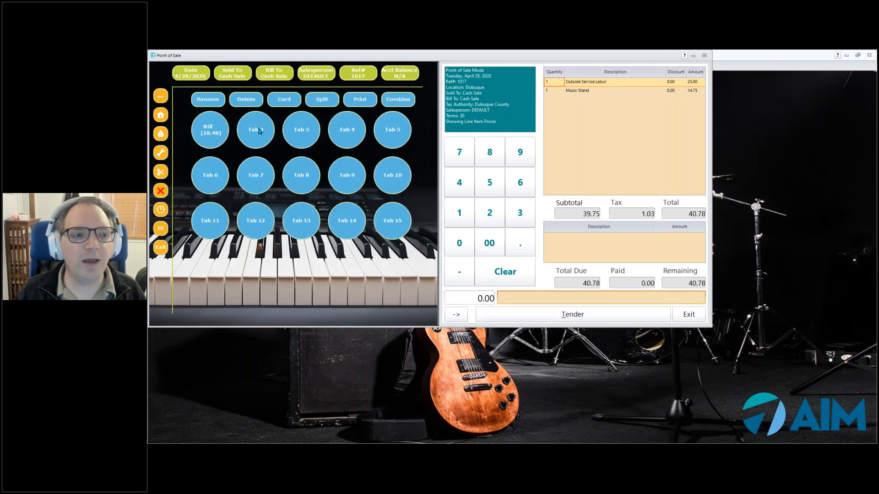
{"action": "left_click", "coordinate": [306, 176]}
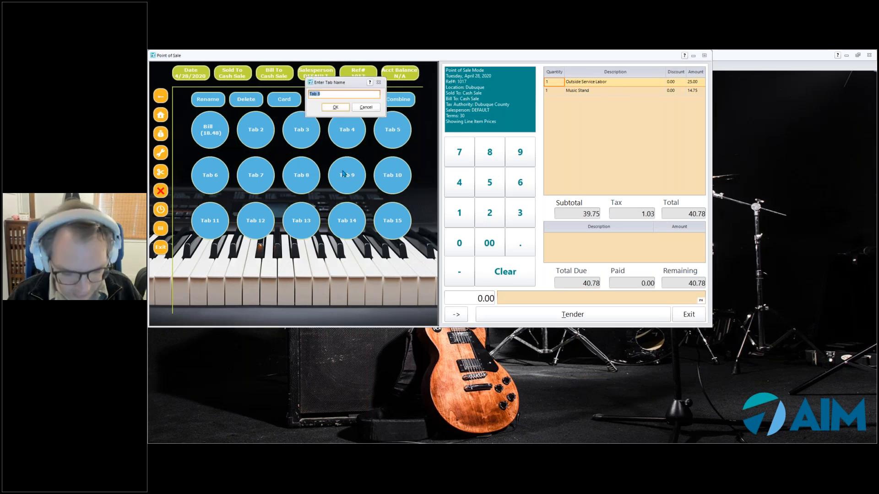
{"action": "type", "text": "Kelly"}
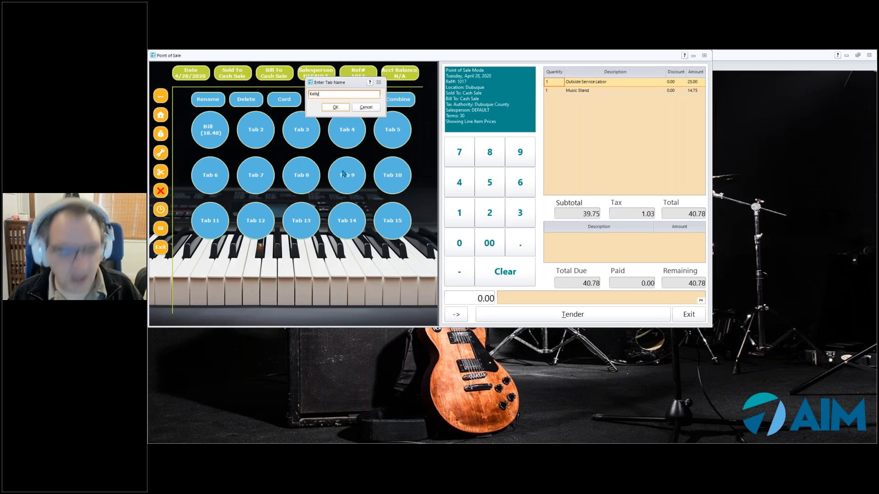
{"action": "left_click", "coordinate": [330, 108]}
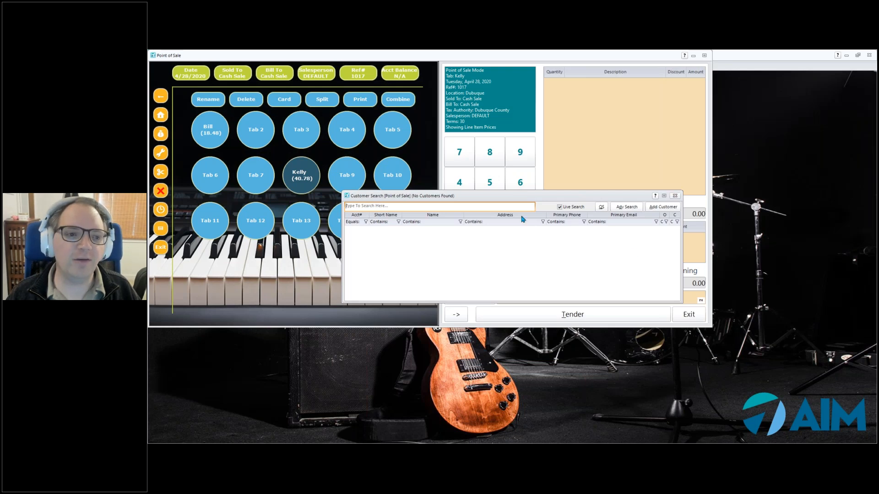
{"action": "key", "text": "Escape"}
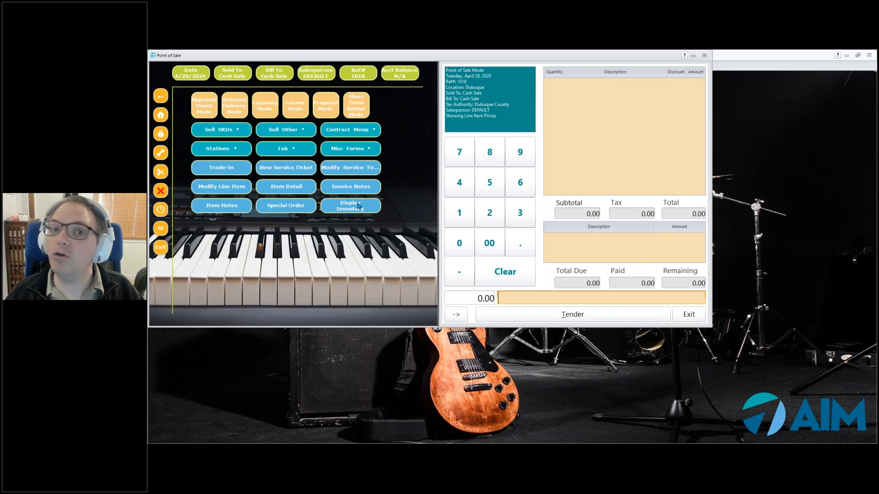
- Reopen the first held tab, add another Valve Oil (VO), and save it back at 21.96
{"action": "left_click", "coordinate": [294, 149]}
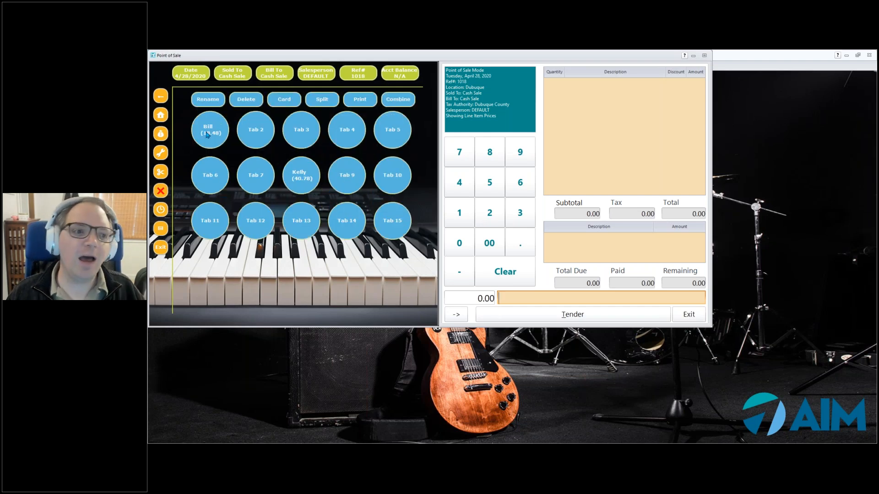
{"action": "left_click", "coordinate": [207, 135]}
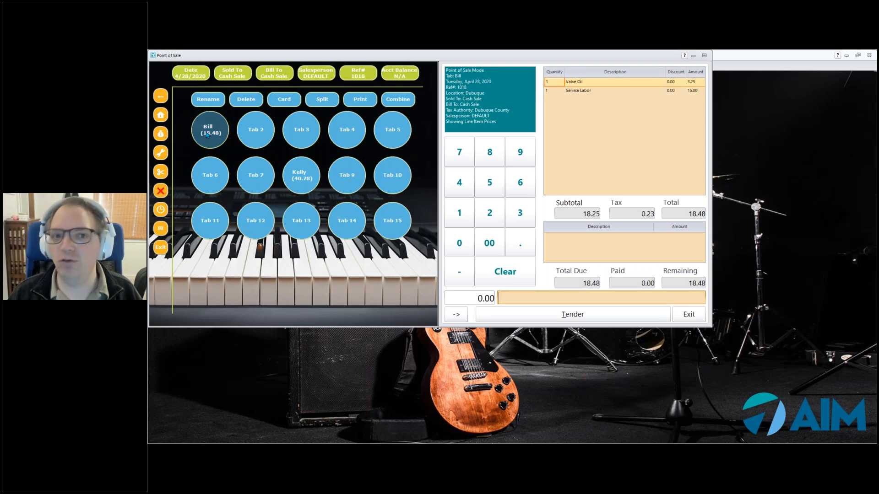
{"action": "left_click", "coordinate": [462, 71]}
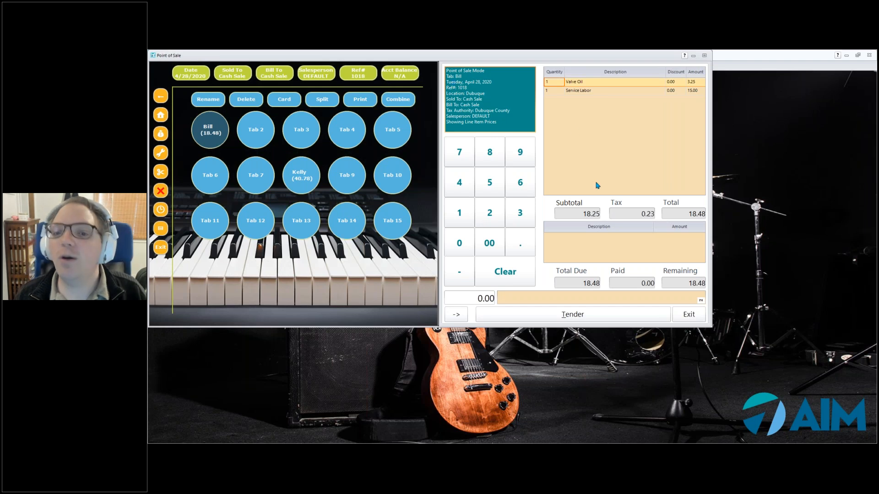
{"action": "left_click", "coordinate": [512, 297]}
{"action": "type", "text": "VO"}
{"action": "key", "text": "Return"}
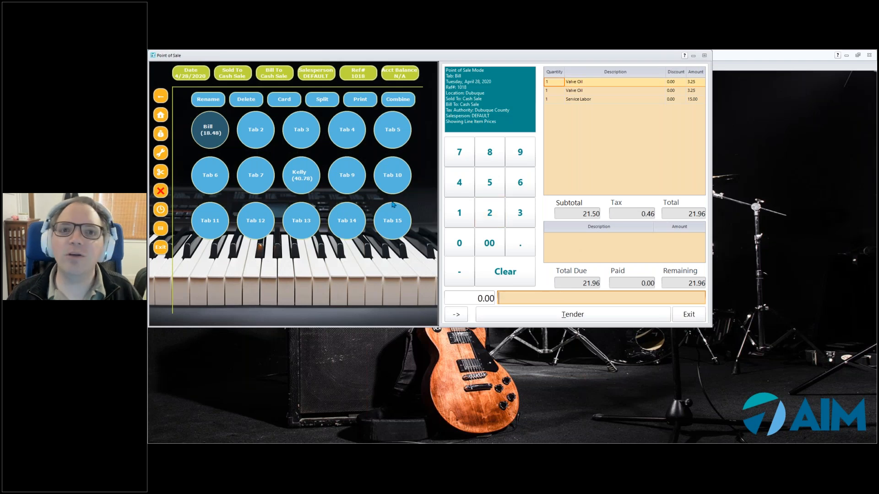
{"action": "left_click", "coordinate": [208, 132]}
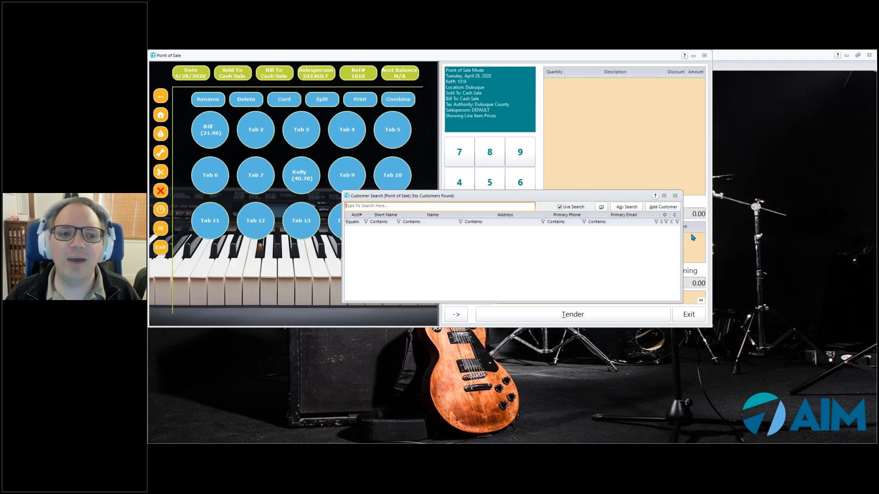
{"action": "left_click", "coordinate": [675, 197]}
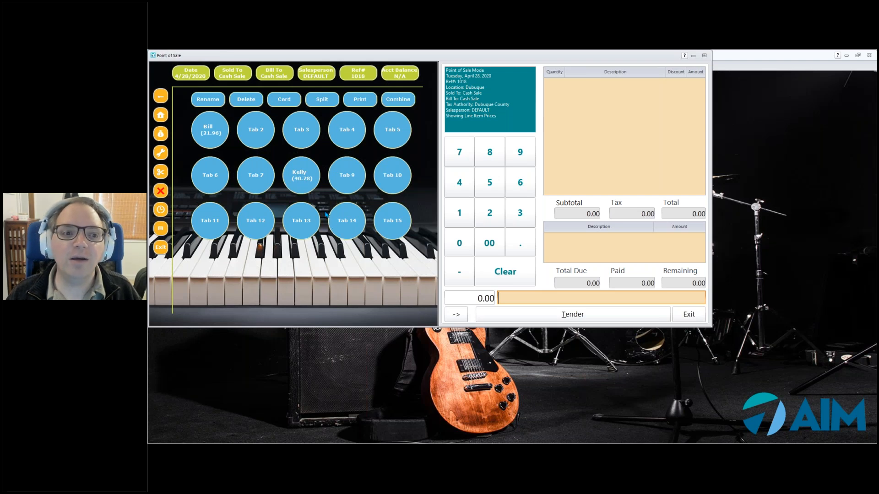
- Load the second held tab and close the service ticket that opened
{"action": "left_click", "coordinate": [303, 180]}
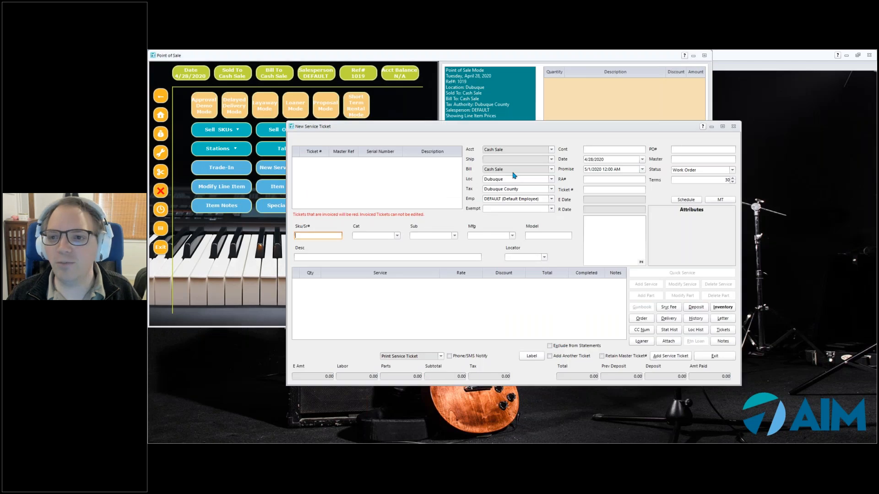
{"action": "left_click", "coordinate": [735, 131]}
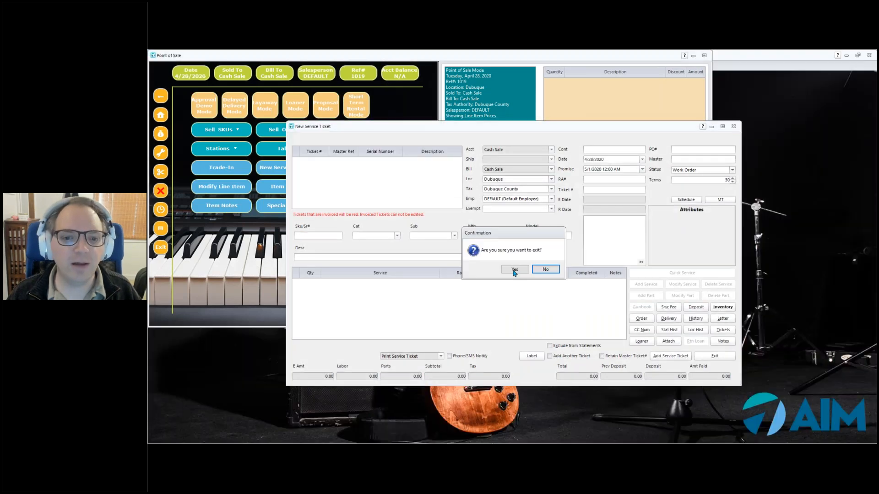
{"action": "left_click", "coordinate": [514, 271]}
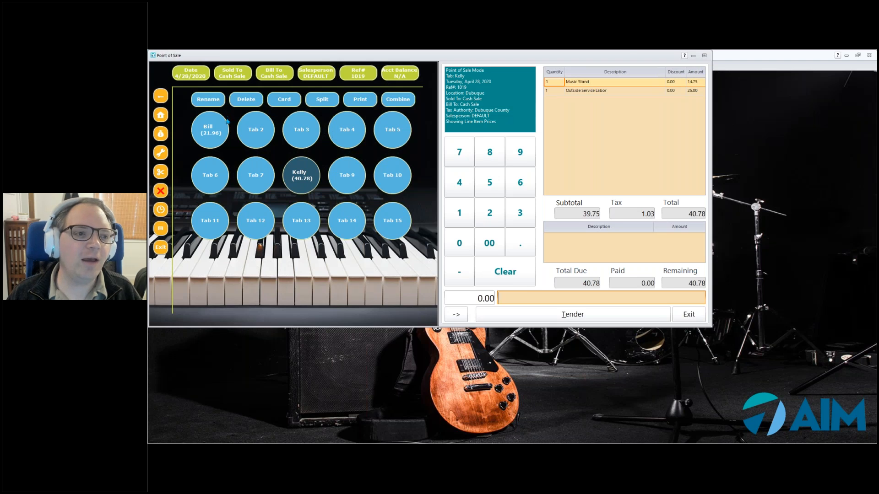
{"action": "left_click", "coordinate": [160, 115]}
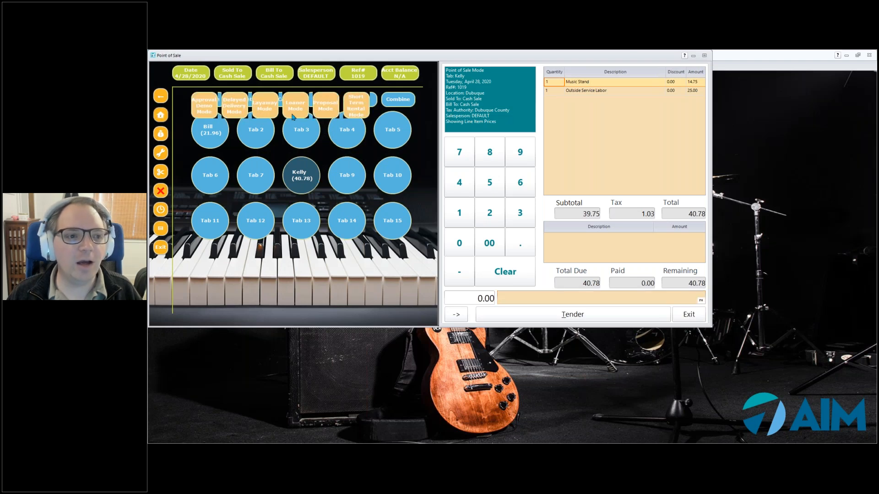
- Add a 10.00 Service Parts charge and save the sale back to the tab at 51.48
{"action": "left_click", "coordinate": [283, 133]}
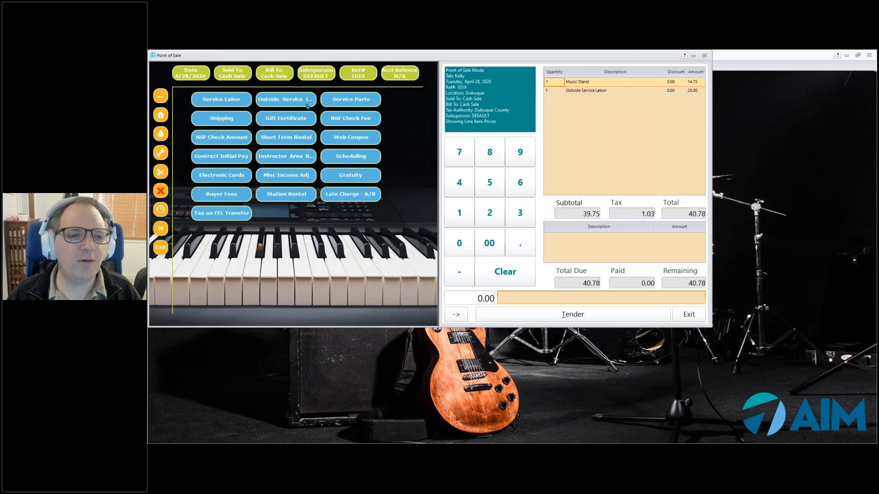
{"action": "left_click", "coordinate": [373, 97]}
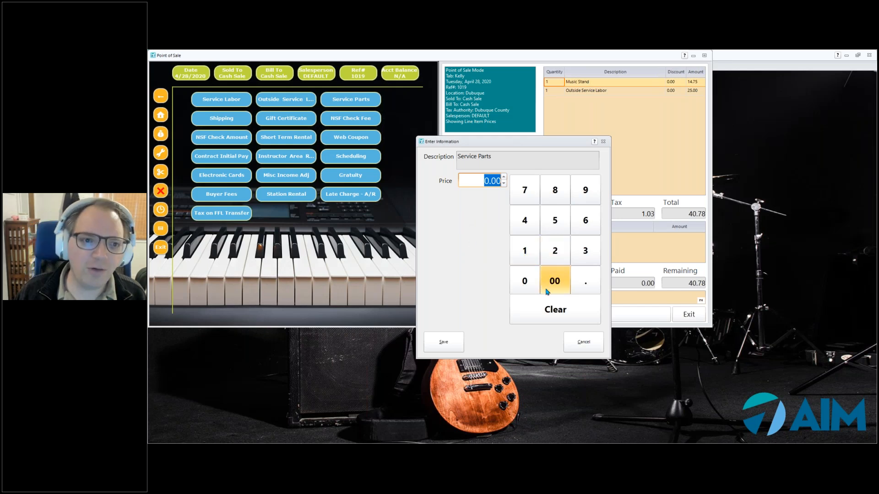
{"action": "type", "text": "10"}
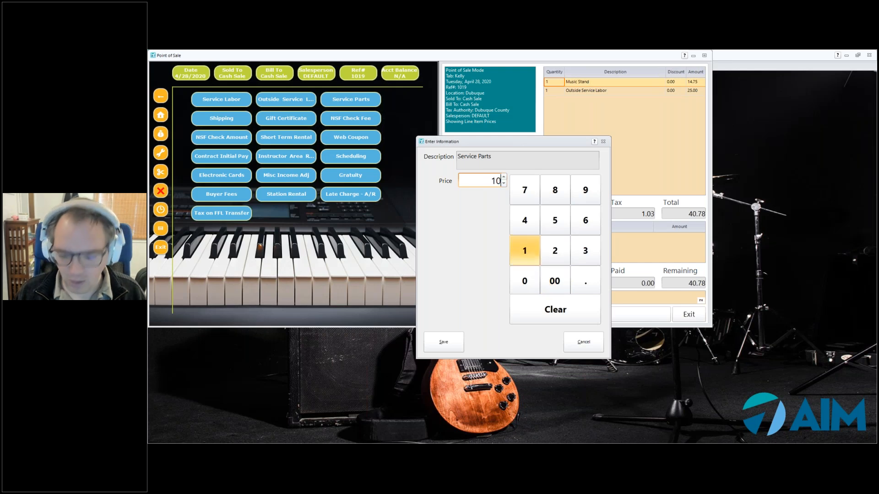
{"action": "left_click", "coordinate": [451, 344]}
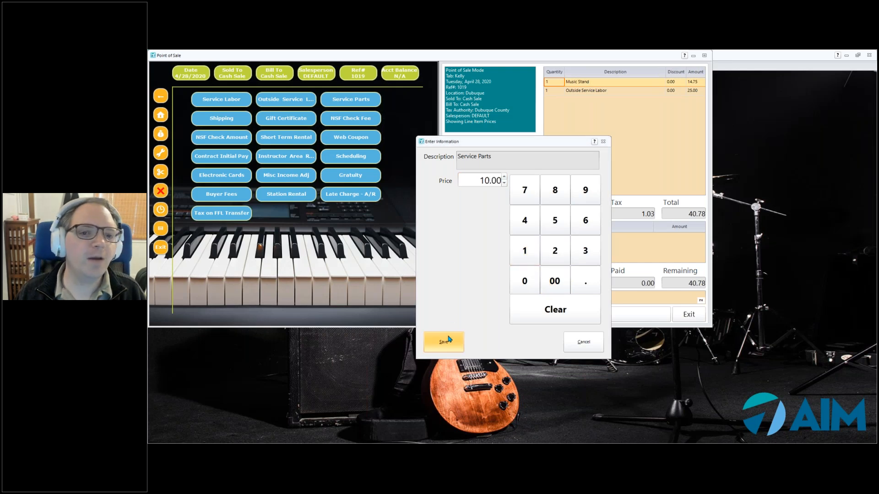
{"action": "left_click", "coordinate": [164, 114]}
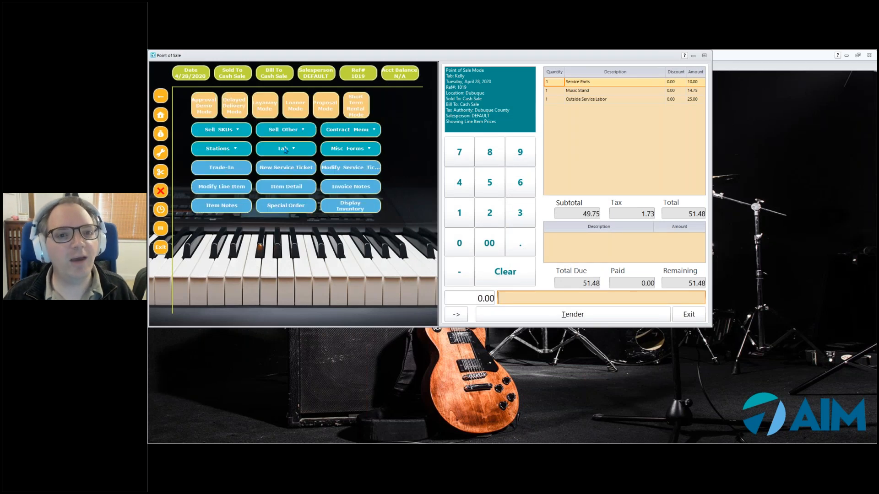
{"action": "left_click", "coordinate": [287, 149]}
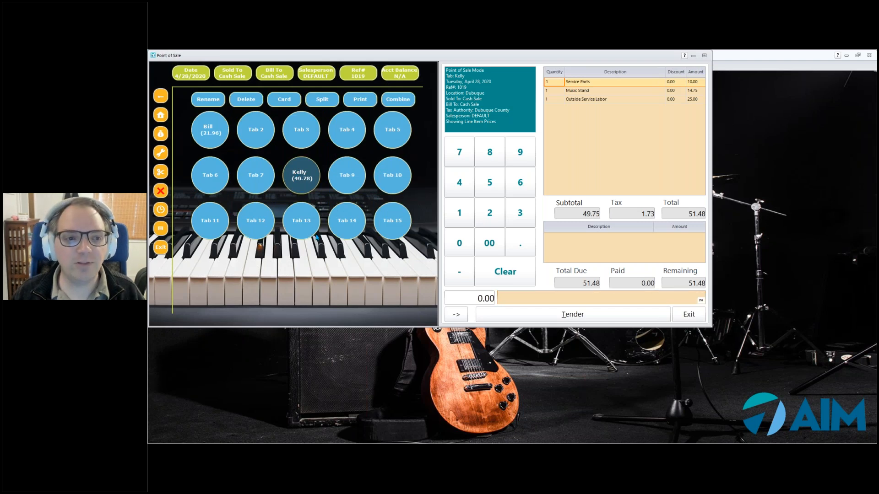
{"action": "left_click", "coordinate": [299, 188]}
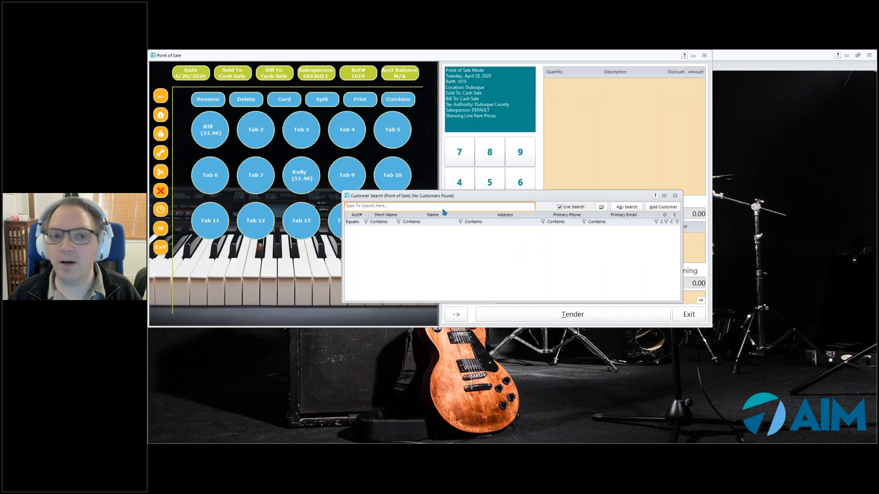
- Dismiss the customer search and assign the customer found by searching 'mike' to a new sale
{"action": "left_click", "coordinate": [676, 197]}
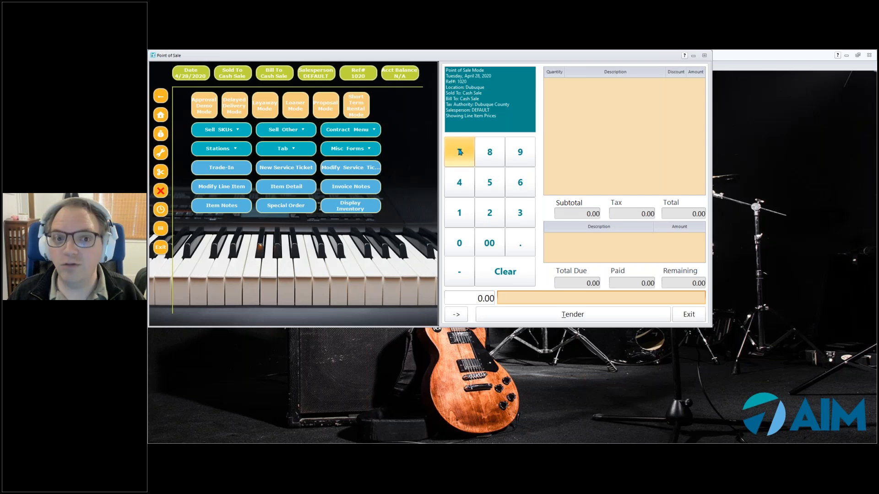
{"action": "left_click", "coordinate": [234, 76]}
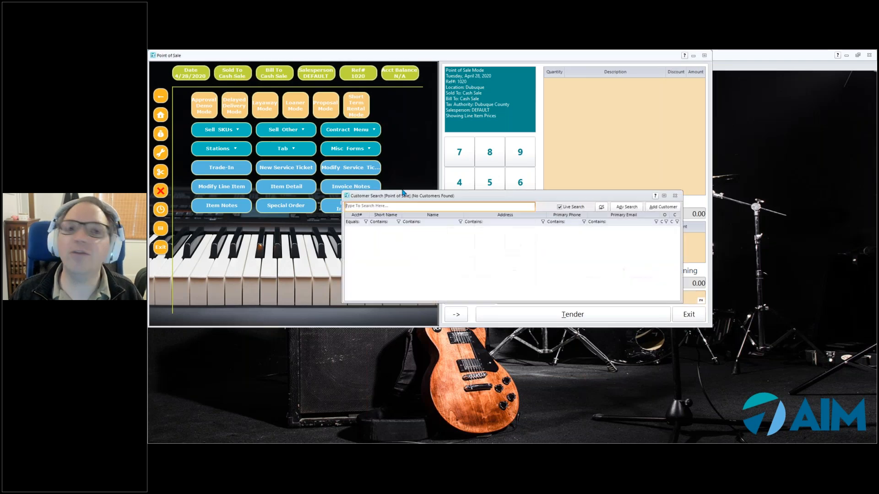
{"action": "type", "text": "mike"}
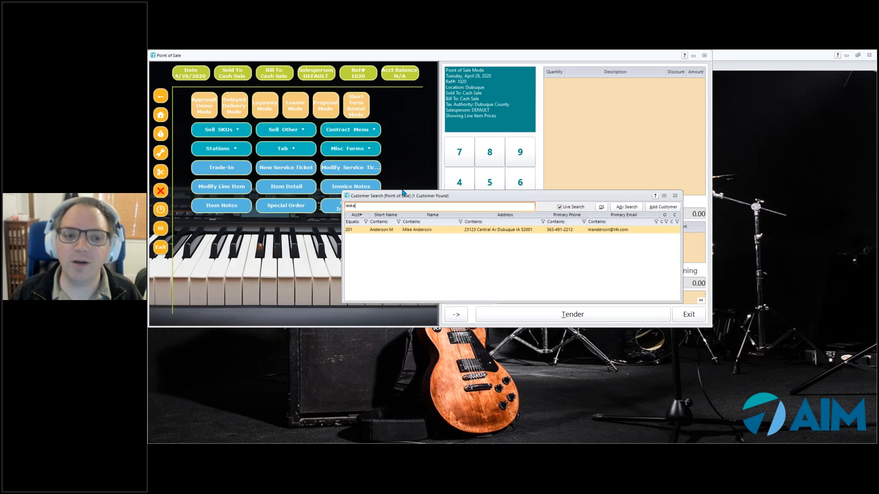
{"action": "key", "text": "Escape"}
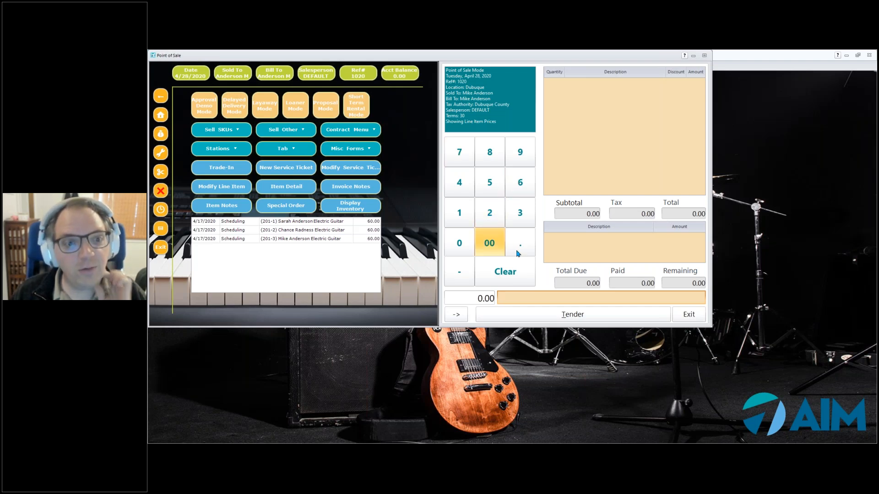
- Add PAD with quantity 10, totalling 10.49, then start naming the sale as Tab 4
{"action": "type", "text": "PAD"}
{"action": "key", "text": "Return"}
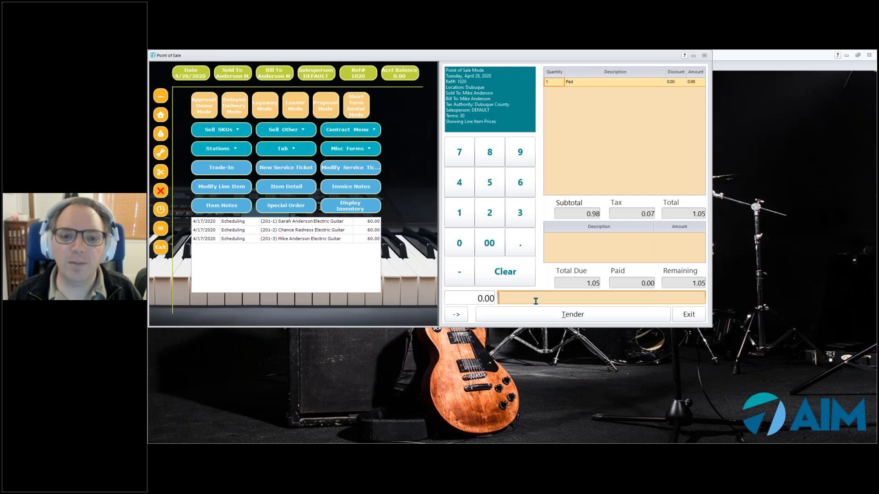
{"action": "right_click", "coordinate": [584, 81]}
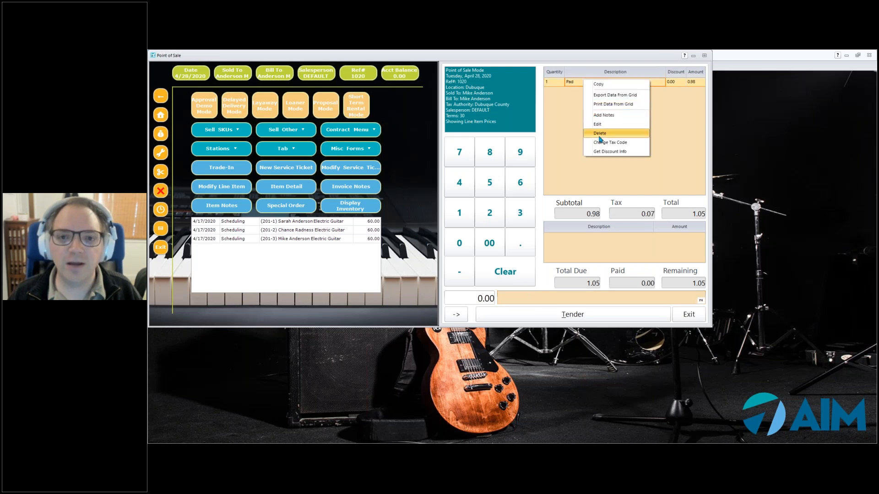
{"action": "left_click", "coordinate": [599, 124]}
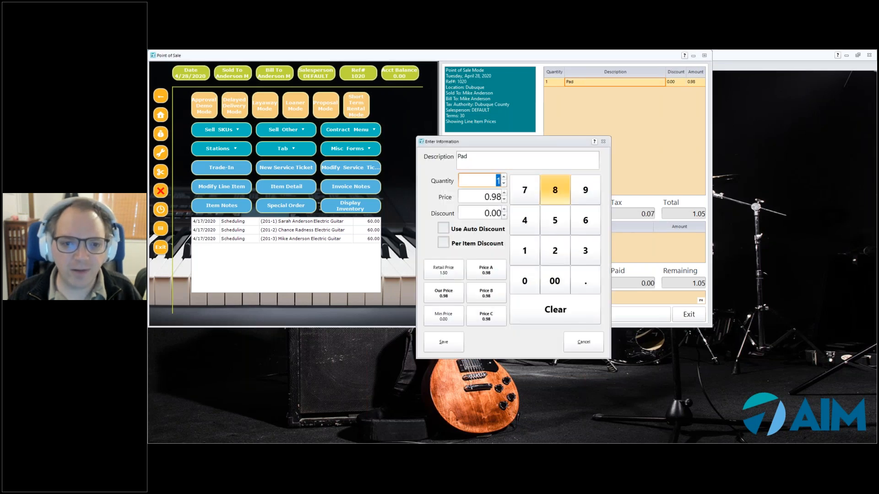
{"action": "type", "text": "10"}
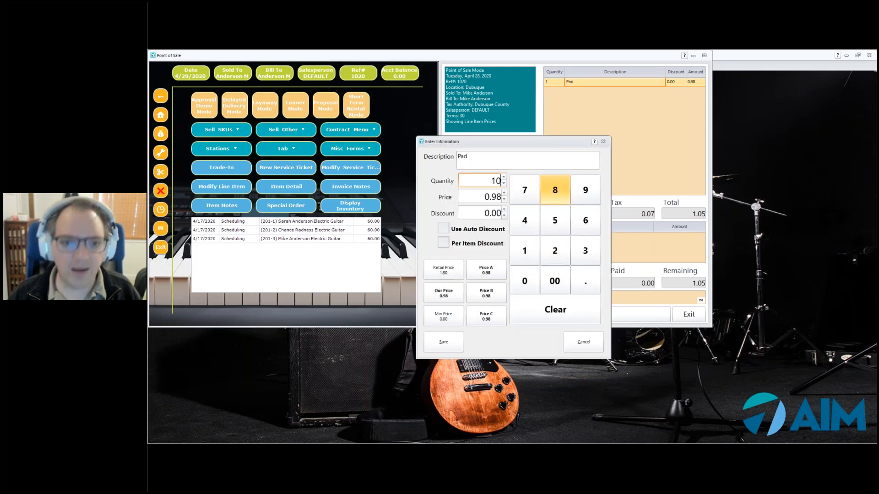
{"action": "left_click", "coordinate": [444, 344]}
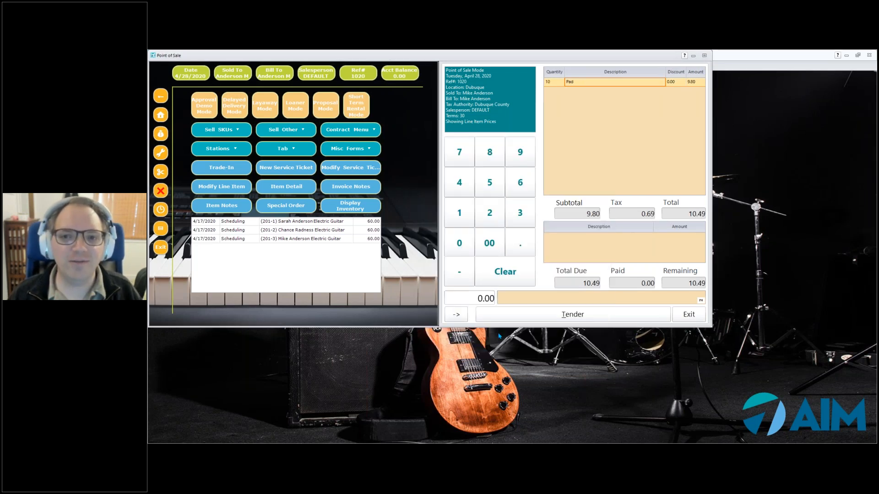
{"action": "left_click", "coordinate": [286, 150]}
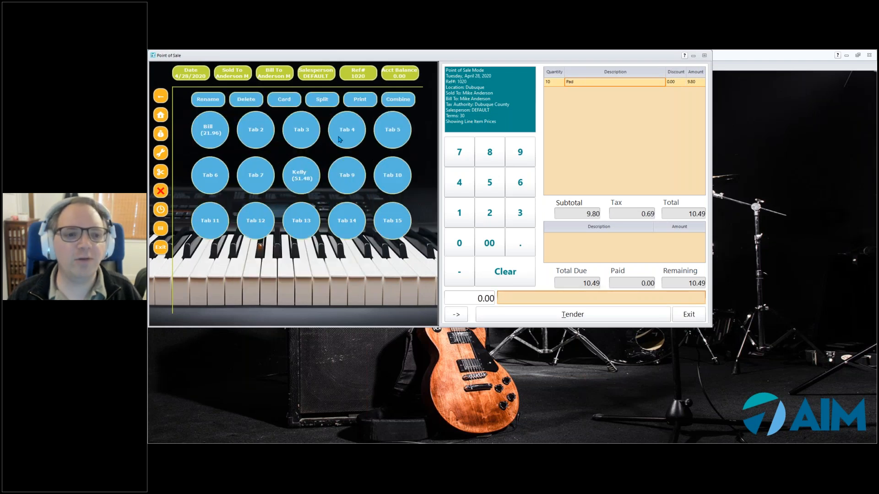
{"action": "left_click", "coordinate": [340, 140]}
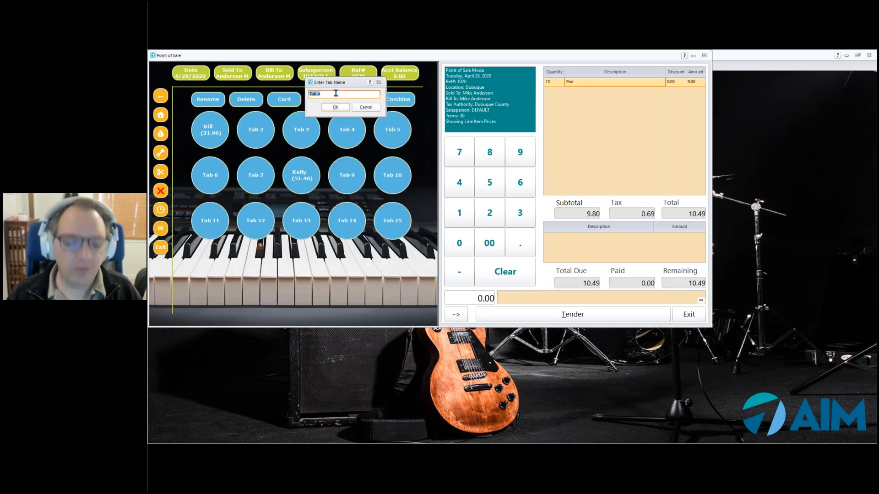
- Name the new tab after the customer and dismiss the Customer Search that follows
{"action": "type", "text": "Mike"}
{"action": "left_click", "coordinate": [330, 107]}
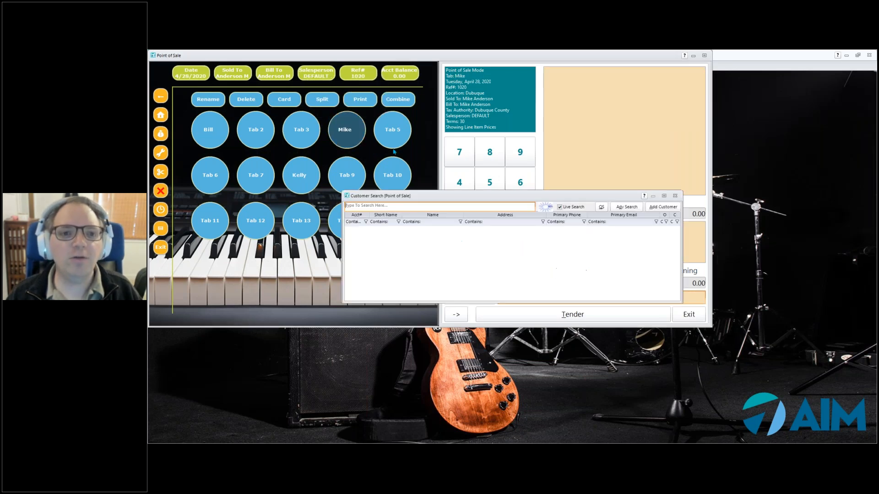
{"action": "left_click", "coordinate": [675, 197]}
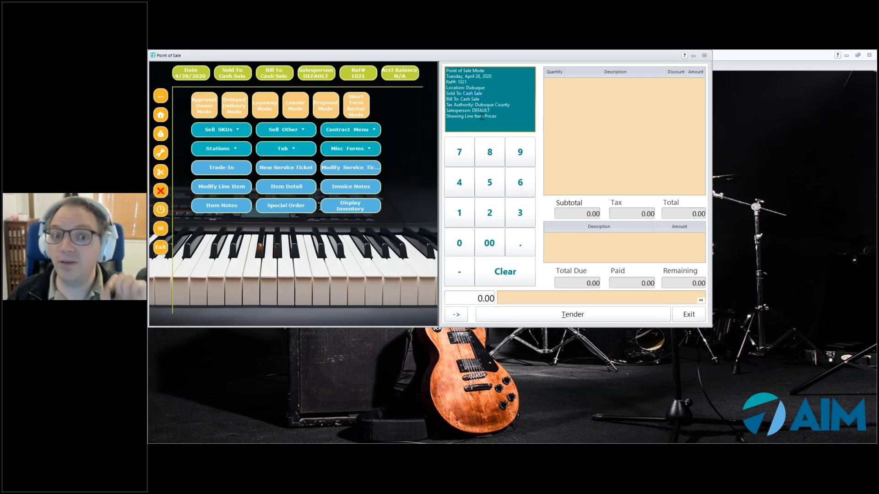
- Reopen the customer's 10.49 Pad tab from the open tabs panel
{"action": "left_click", "coordinate": [288, 155]}
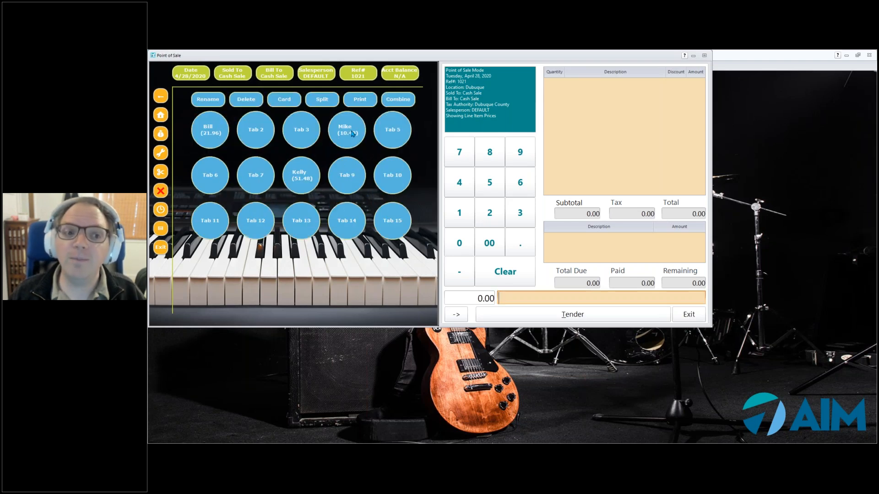
{"action": "left_click", "coordinate": [353, 133]}
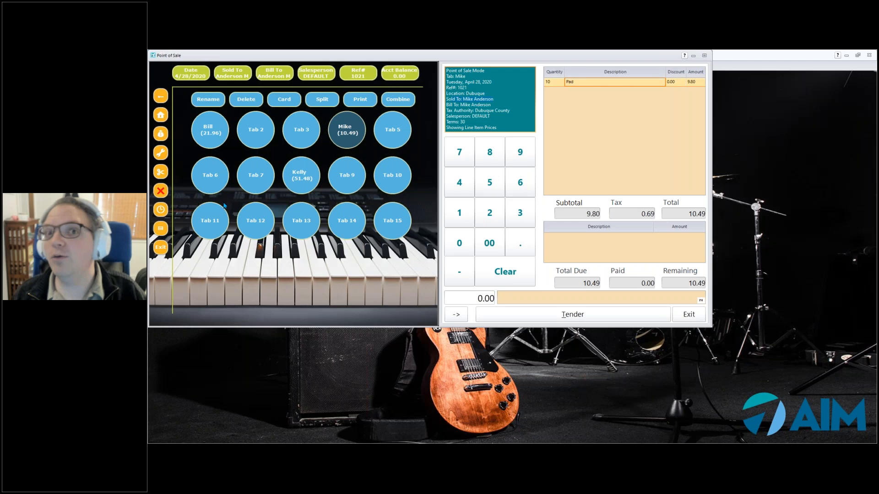
- Show the extra sale functions grid, including Change Terms, Suspend Sale and Reload Suspended Sale
{"action": "left_click", "coordinate": [161, 153]}
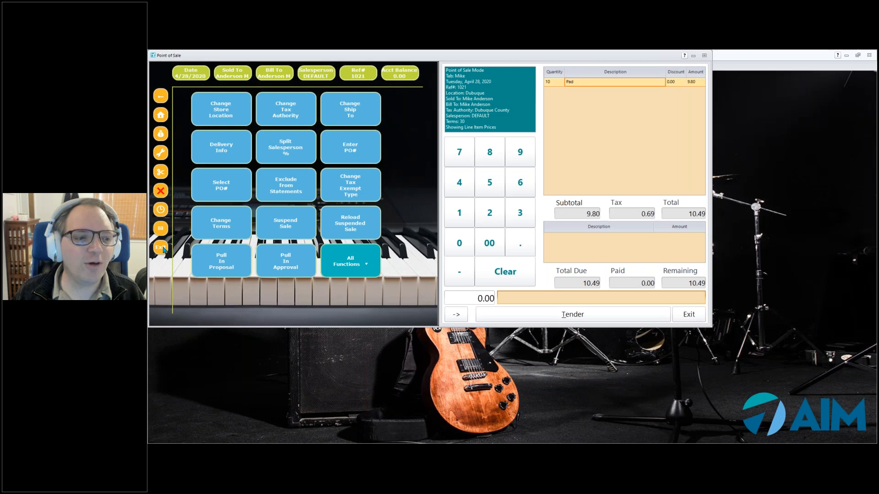
- Print the Pad tab's check to the screen: subtotal 9.80, tax 0.69, total 10.49
{"action": "left_click", "coordinate": [160, 116]}
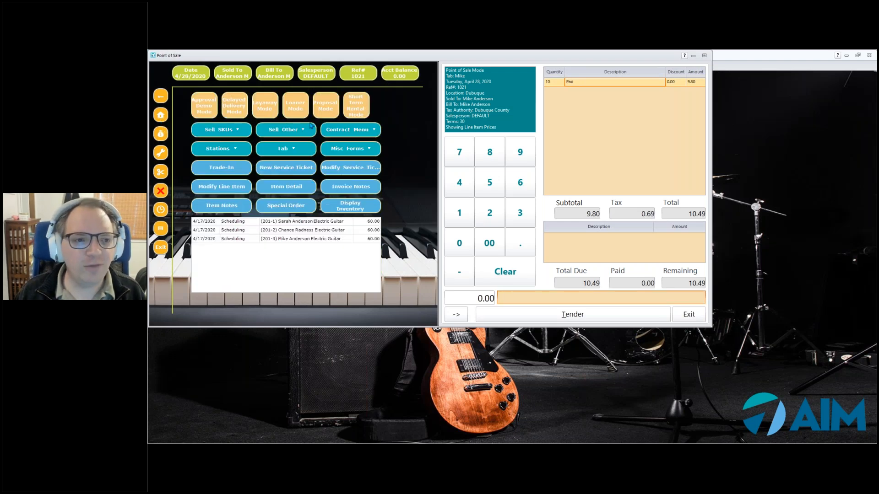
{"action": "left_click", "coordinate": [271, 152]}
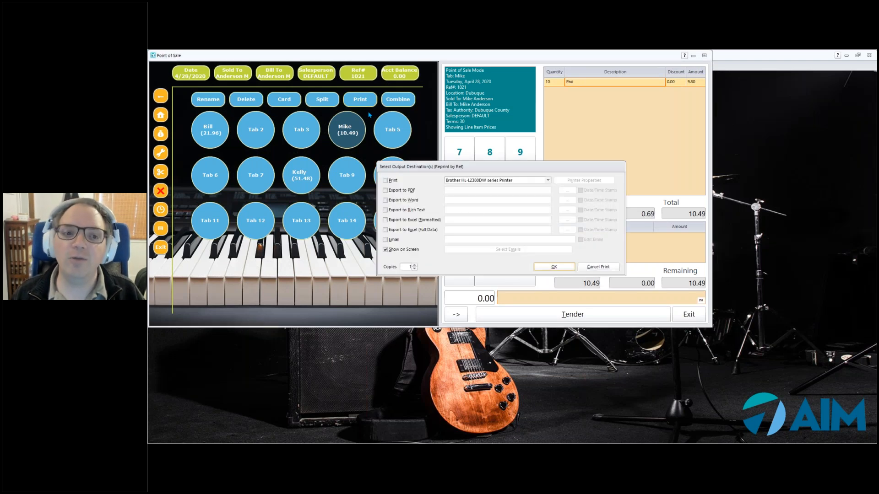
{"action": "left_click", "coordinate": [573, 268]}
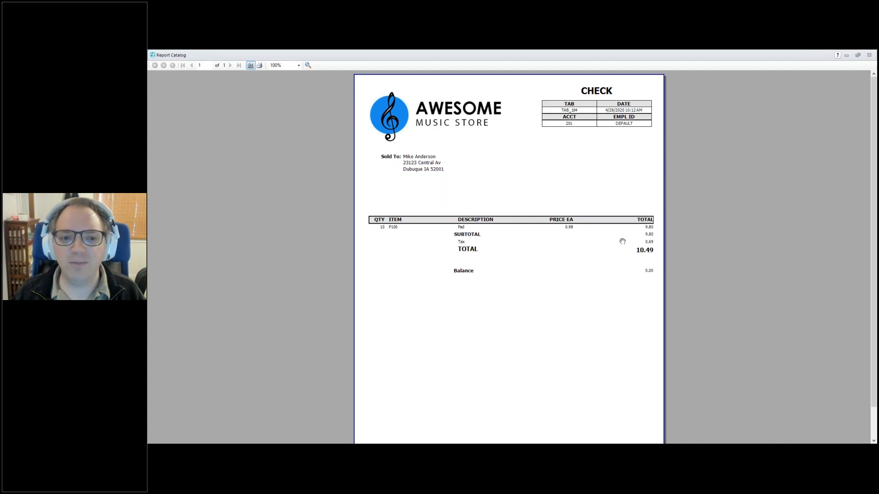
- Scroll down and back up through the check preview to review it
{"action": "scroll", "coordinate": [641, 253], "scroll_direction": "down", "scroll_amount": 1}
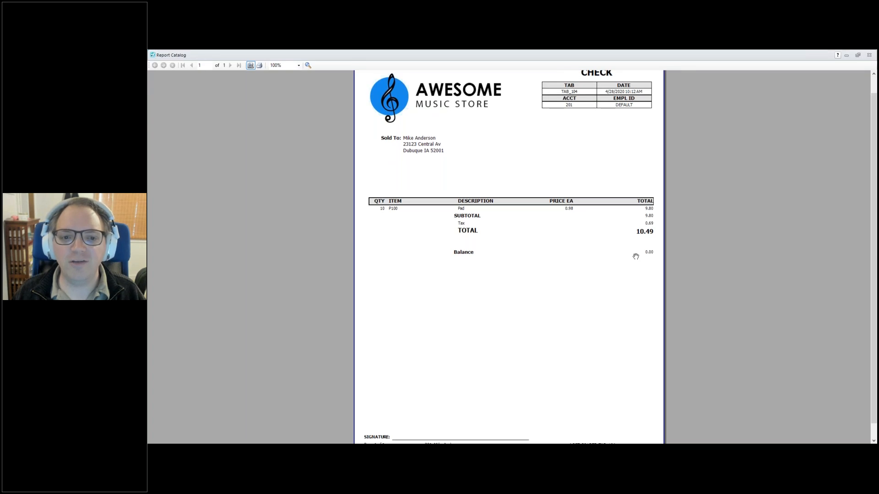
{"action": "scroll", "coordinate": [634, 254], "scroll_direction": "down", "scroll_amount": 1}
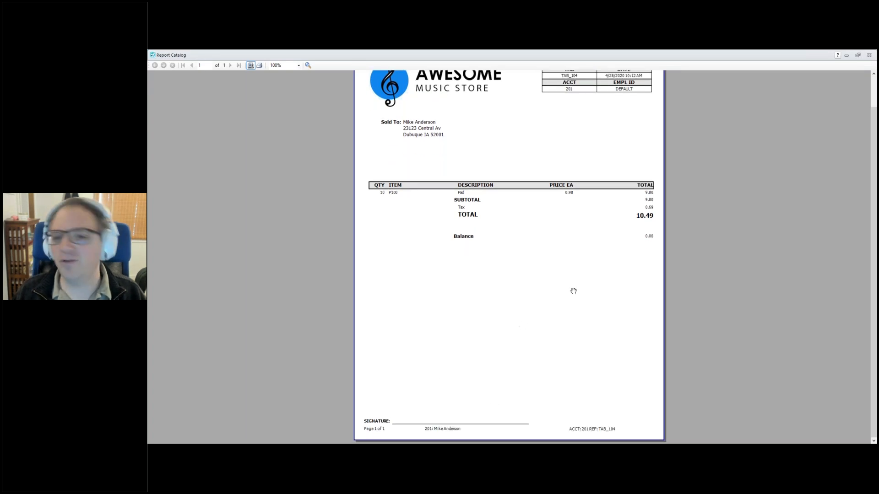
{"action": "scroll", "coordinate": [569, 224], "scroll_direction": "up", "scroll_amount": 1}
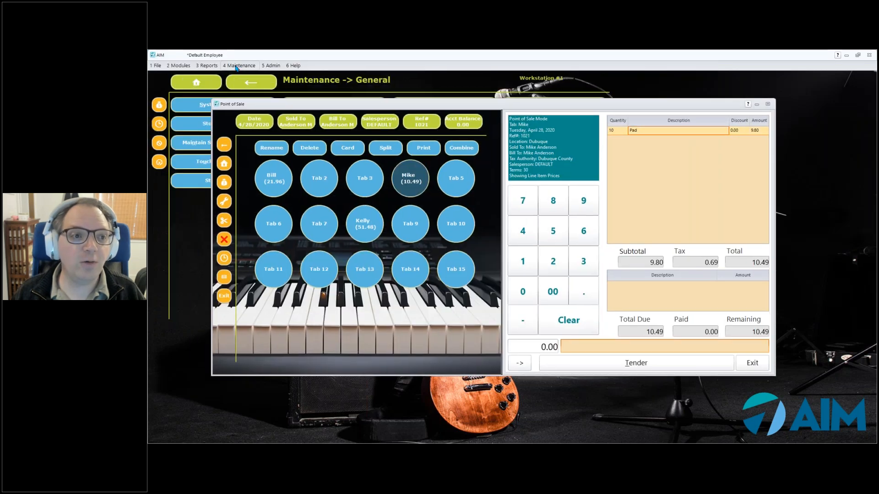
{"action": "left_click", "coordinate": [236, 66]}
{"action": "mouse_move", "coordinate": [247, 208]}
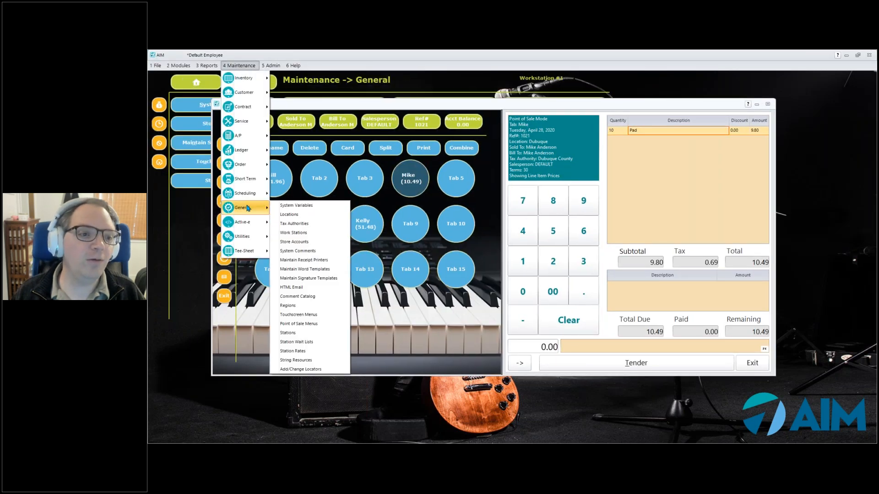
{"action": "left_click", "coordinate": [312, 252]}
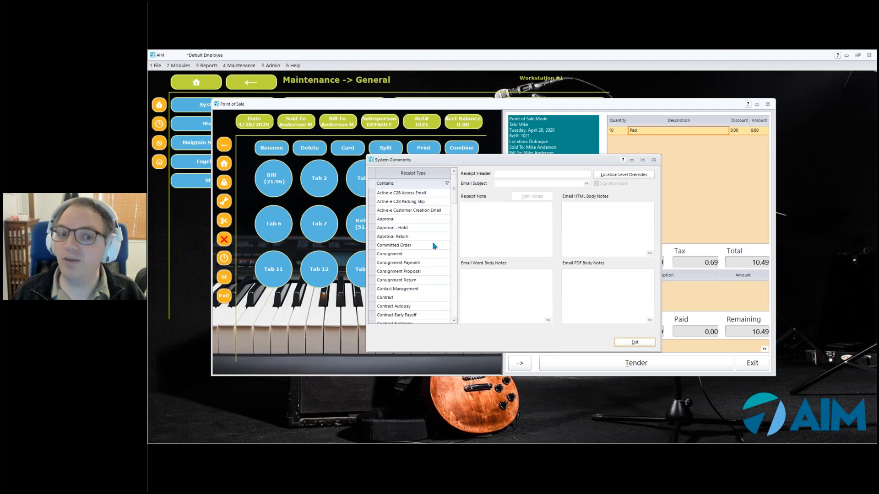
{"action": "left_click", "coordinate": [456, 314]}
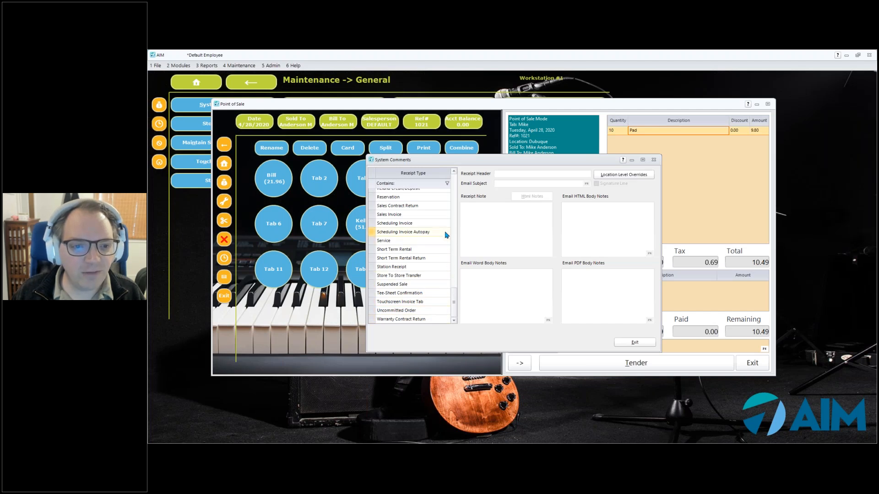
{"action": "left_click", "coordinate": [453, 172]}
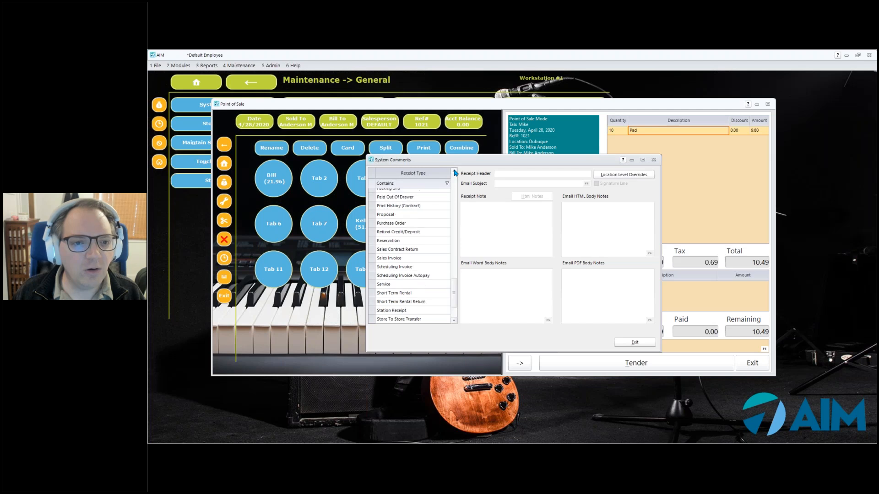
{"action": "left_click", "coordinate": [394, 184]}
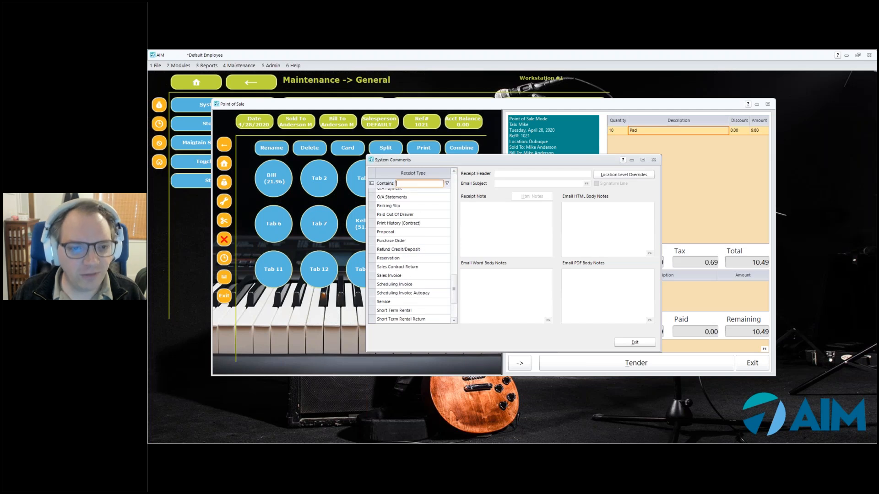
{"action": "type", "text": "ta"}
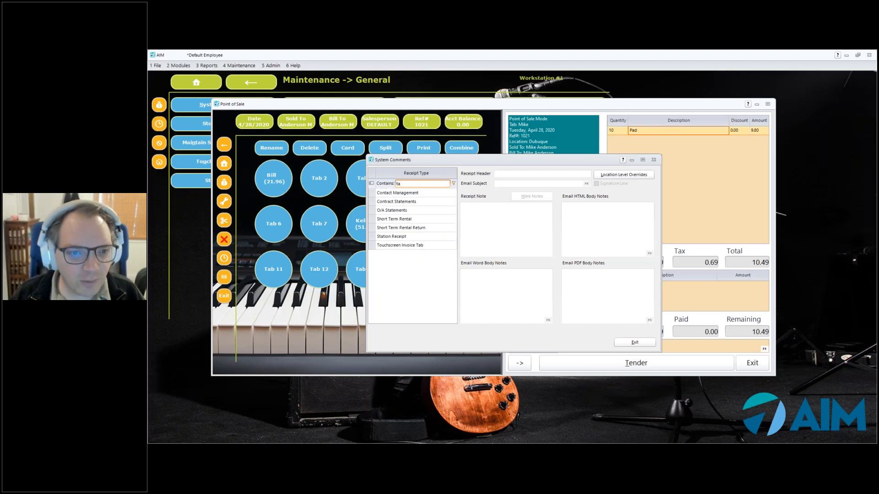
{"action": "key", "text": "BackSpace"}
{"action": "key", "text": "BackSpace"}
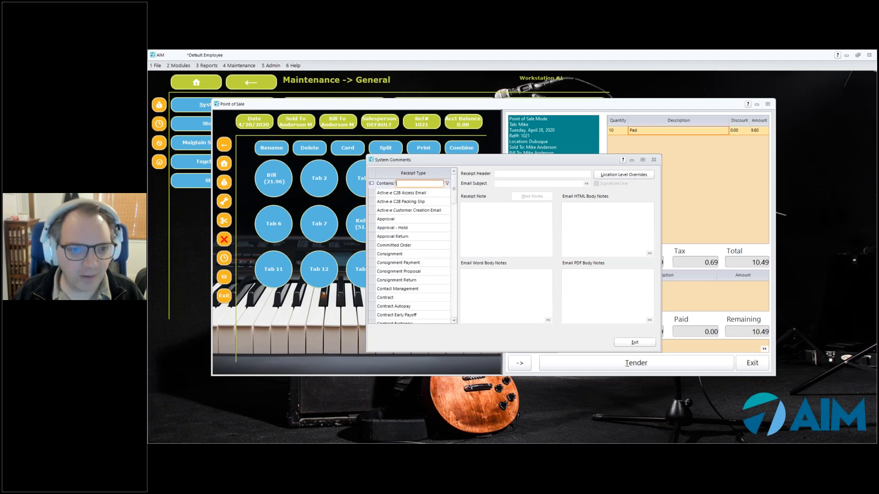
{"action": "type", "text": "che"}
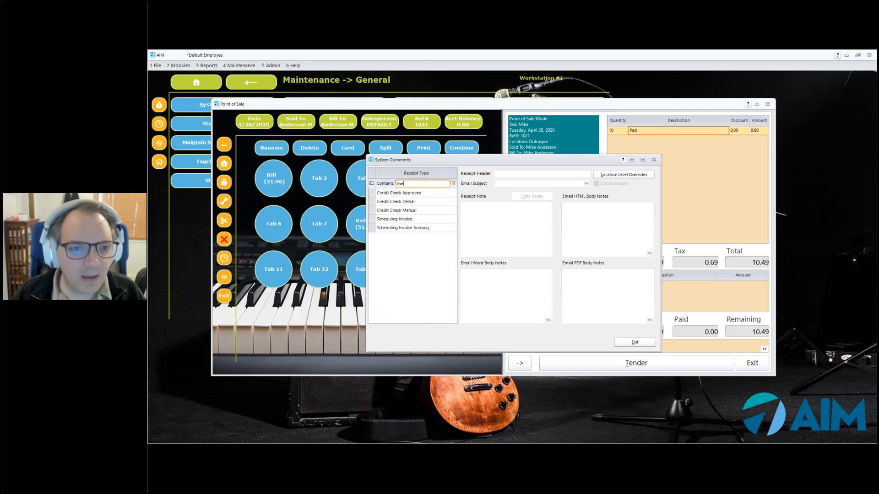
{"action": "key", "text": "BackSpace"}
{"action": "key", "text": "BackSpace"}
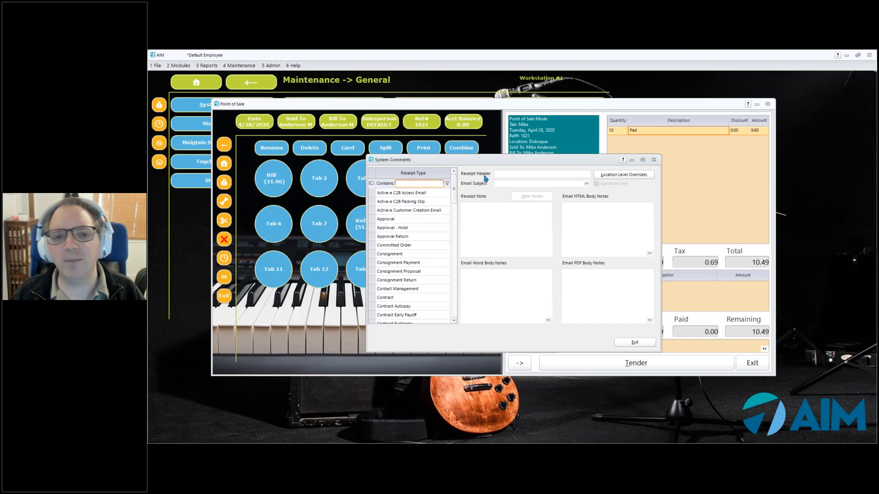
{"action": "left_click", "coordinate": [409, 255]}
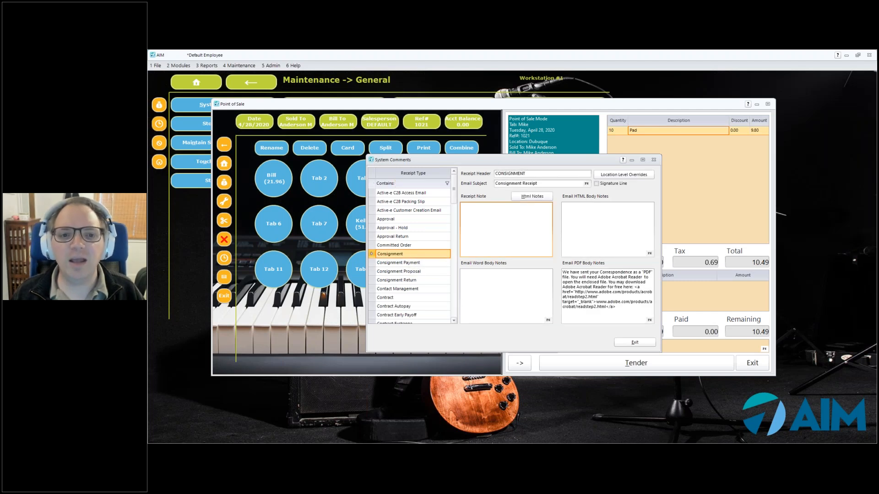
{"action": "left_click_drag", "start_coordinate": [457, 193], "coordinate": [401, 282]}
{"action": "scroll", "coordinate": [453, 288], "scroll_direction": "down", "scroll_amount": 1}
{"action": "left_click", "coordinate": [415, 289]}
{"action": "left_click", "coordinate": [517, 174]}
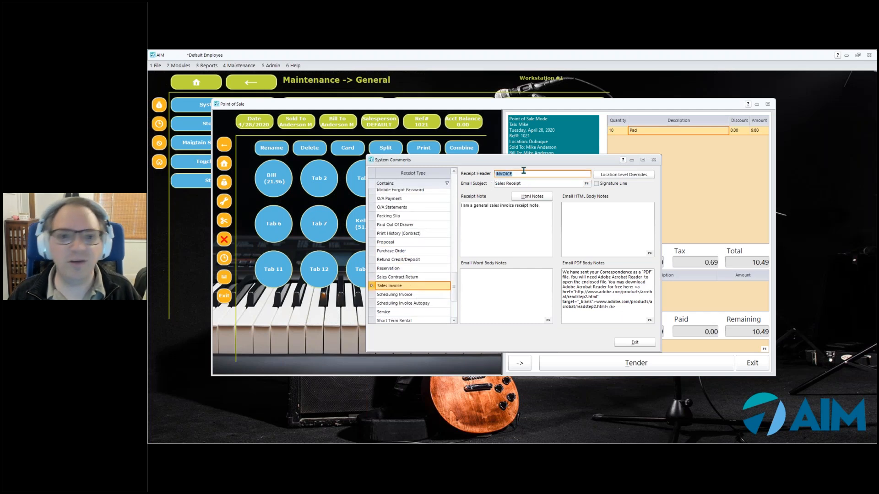
{"action": "left_click", "coordinate": [654, 161]}
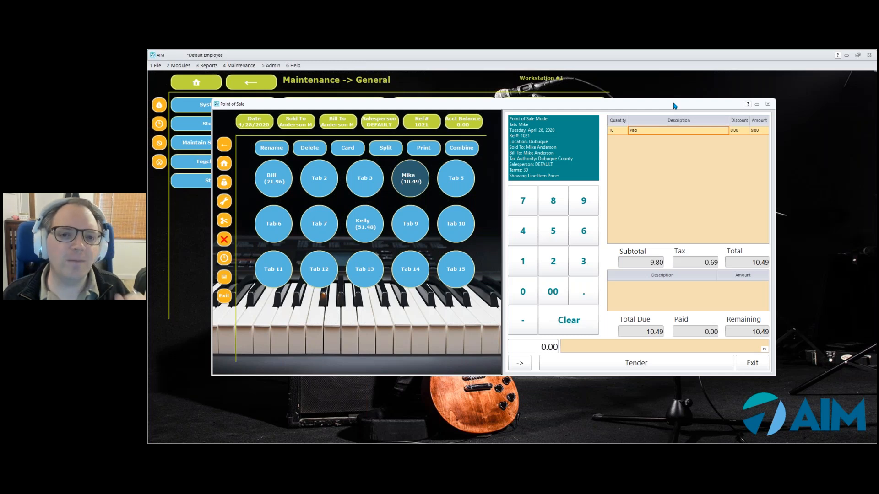
- Display the open tabs at 21.96, 10.49 and 51.48 from the sale mode options
{"action": "left_click", "coordinate": [222, 165]}
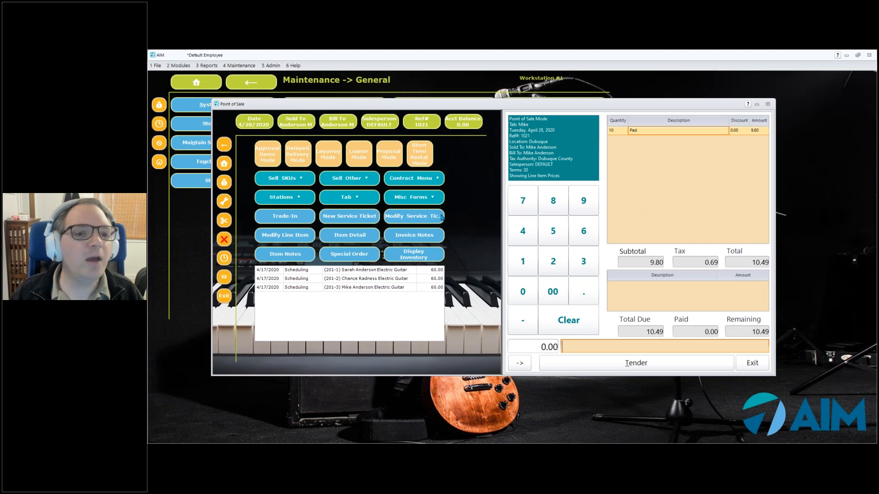
{"action": "left_click", "coordinate": [354, 198]}
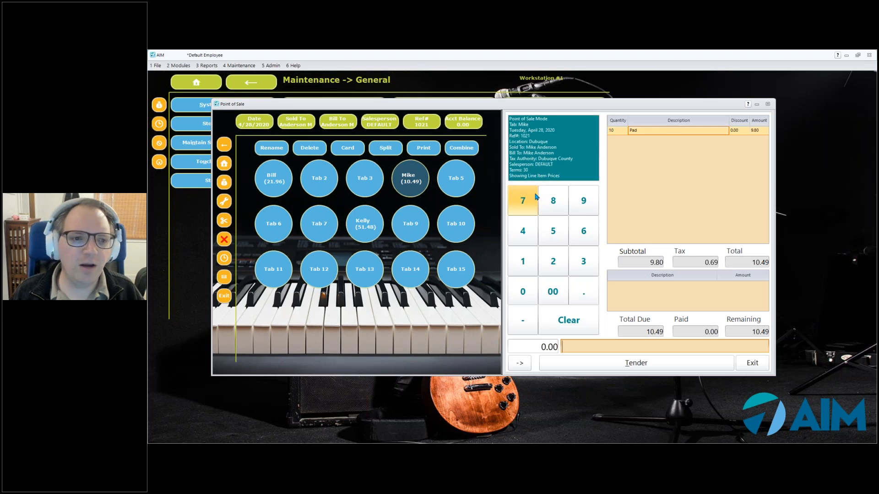
- Split the customer's Pad tab into two tabs of 5 Pads each at 4.90 and save
{"action": "left_click", "coordinate": [383, 151]}
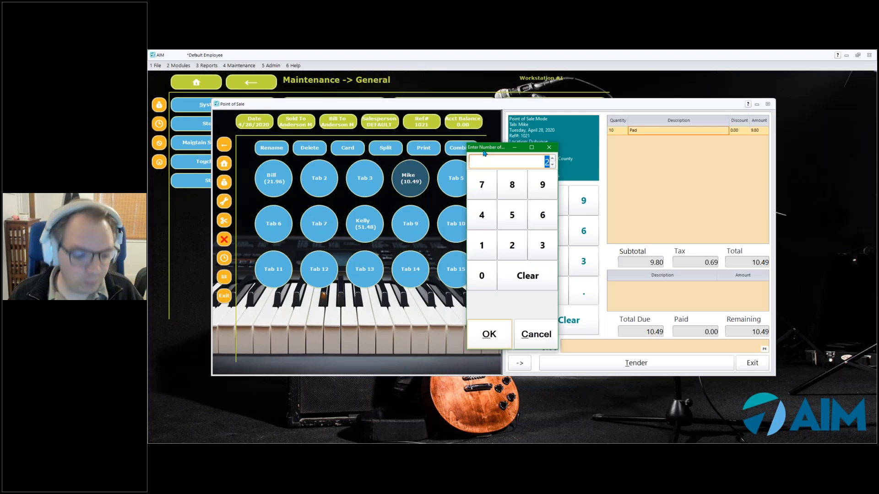
{"action": "left_click", "coordinate": [494, 335]}
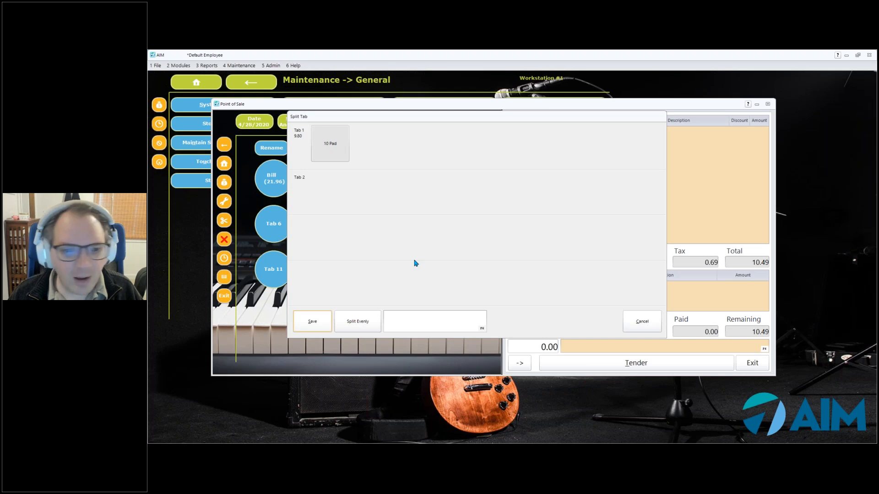
{"action": "left_click", "coordinate": [370, 323]}
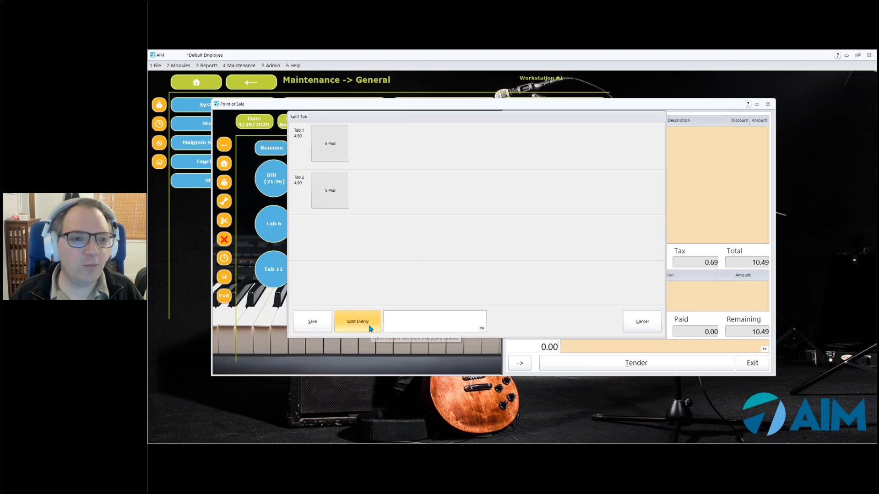
{"action": "left_click", "coordinate": [328, 146]}
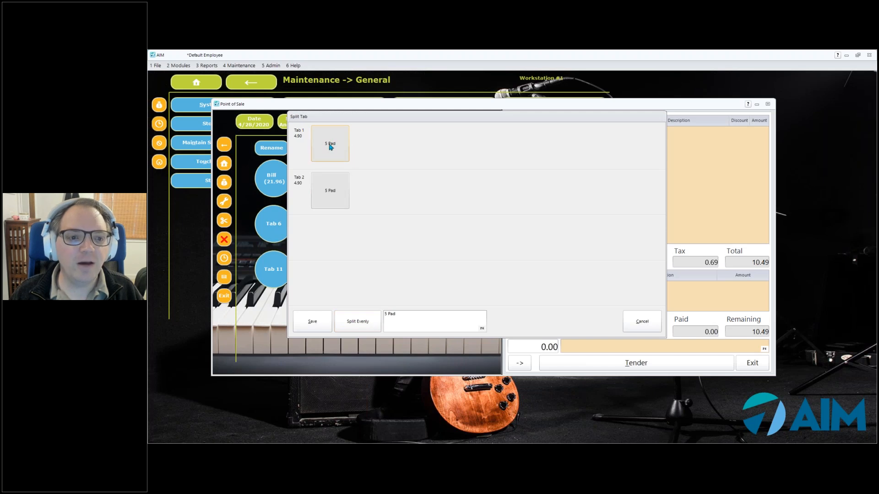
{"action": "left_click_drag", "start_coordinate": [329, 184], "coordinate": [343, 211]}
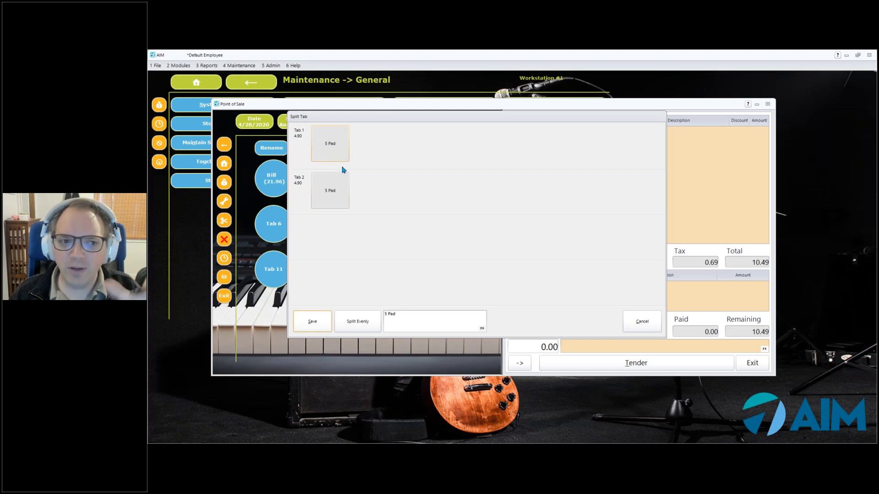
{"action": "left_click", "coordinate": [321, 323]}
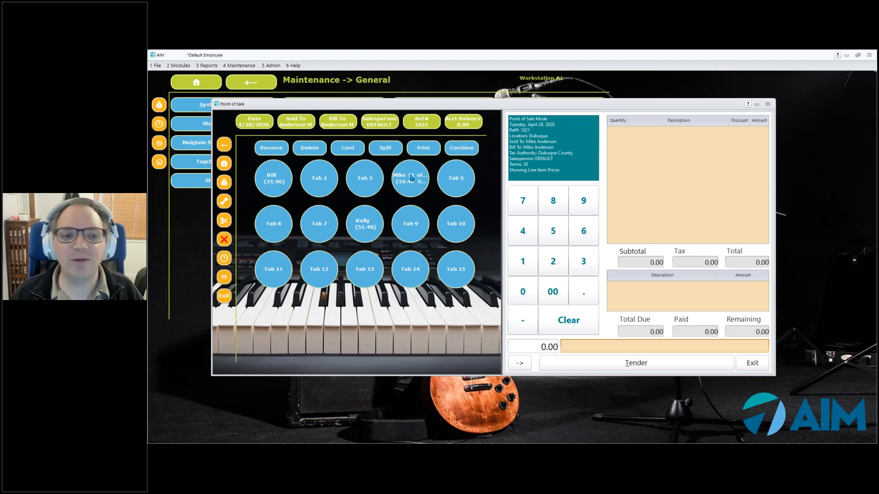
- Load part 1 of the split tab and add item RT14 (Valve Oil), bringing it to 8.72
{"action": "left_click", "coordinate": [411, 190]}
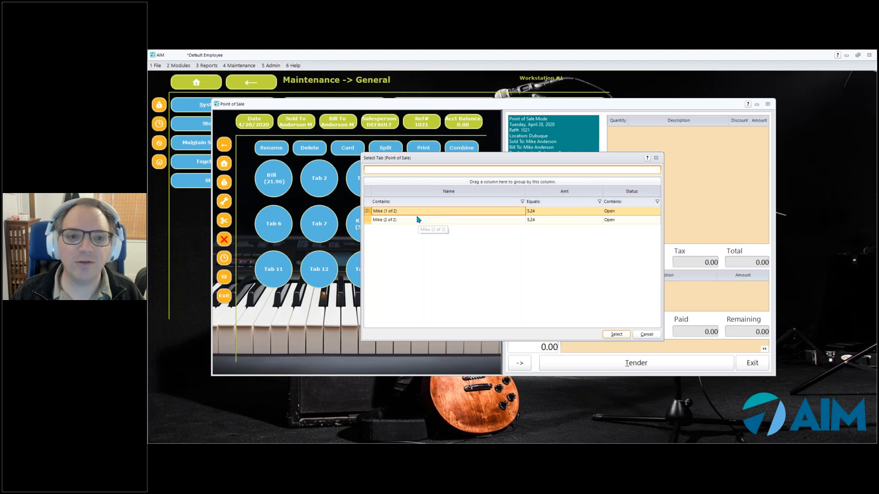
{"action": "left_click", "coordinate": [617, 334]}
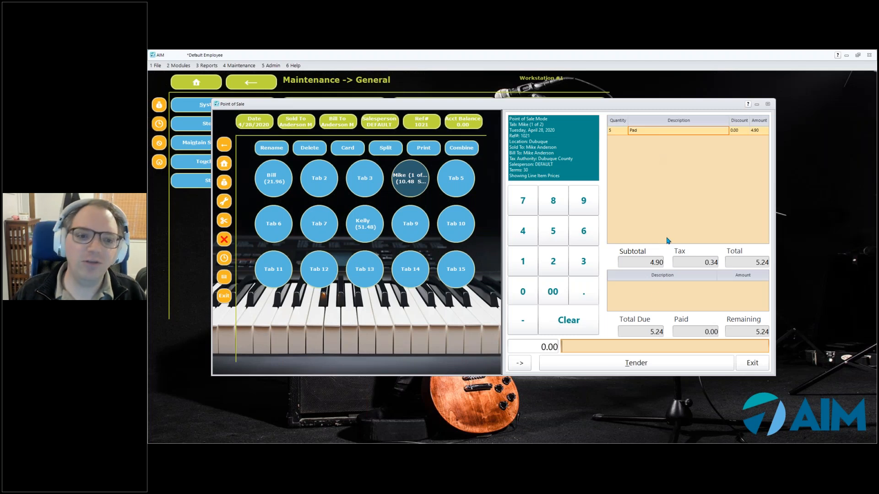
{"action": "type", "text": "RT14"}
{"action": "key", "text": "Return"}
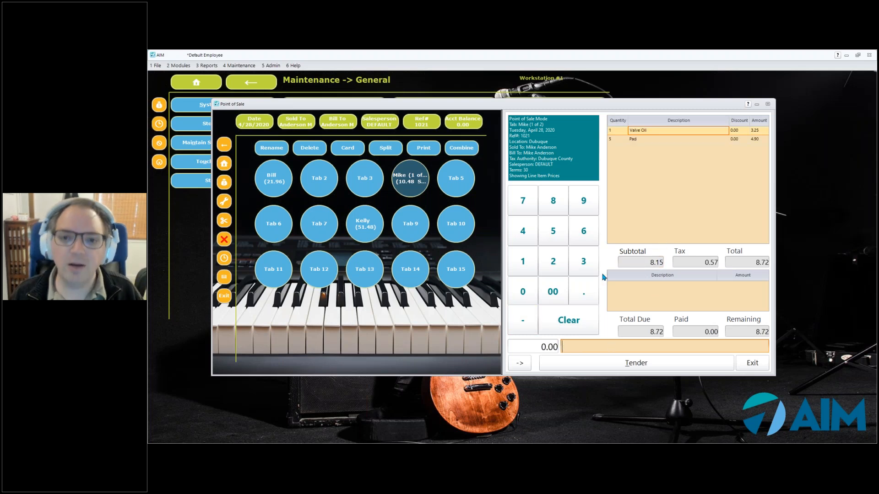
- Drop the Valve Oil and reload split part 1 holding only 5 Pads, totalling 5.24
{"action": "left_click", "coordinate": [421, 236]}
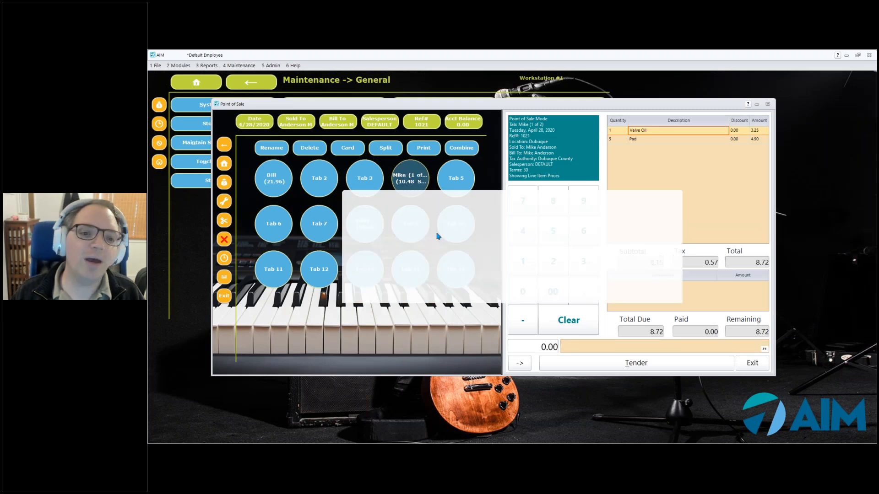
{"action": "left_click", "coordinate": [674, 196]}
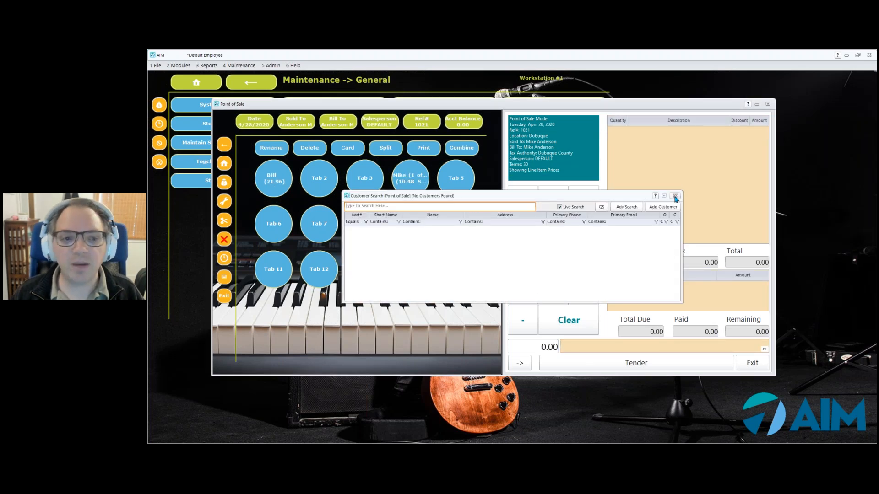
{"action": "left_click", "coordinate": [442, 225]}
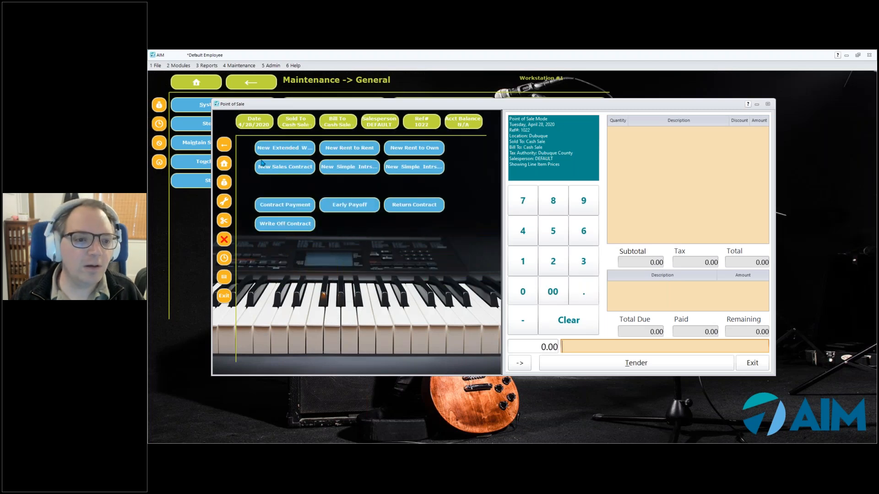
{"action": "left_click", "coordinate": [223, 163]}
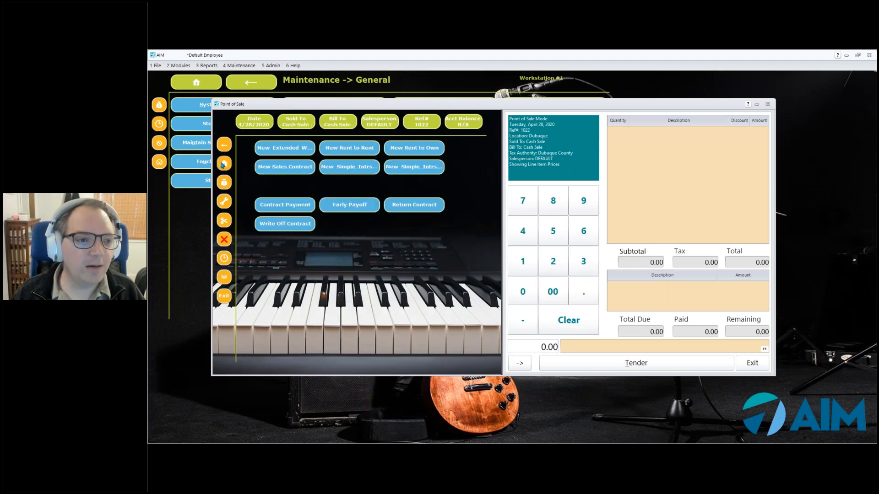
{"action": "left_click", "coordinate": [354, 201]}
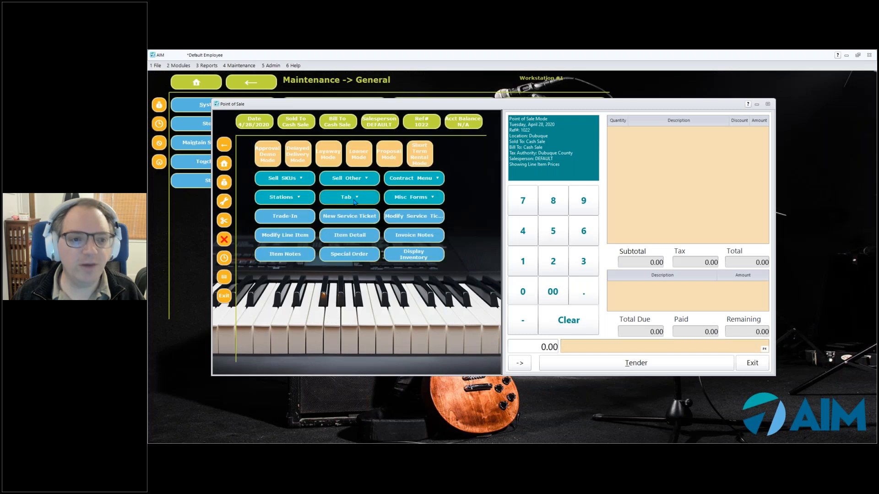
{"action": "left_click", "coordinate": [417, 185]}
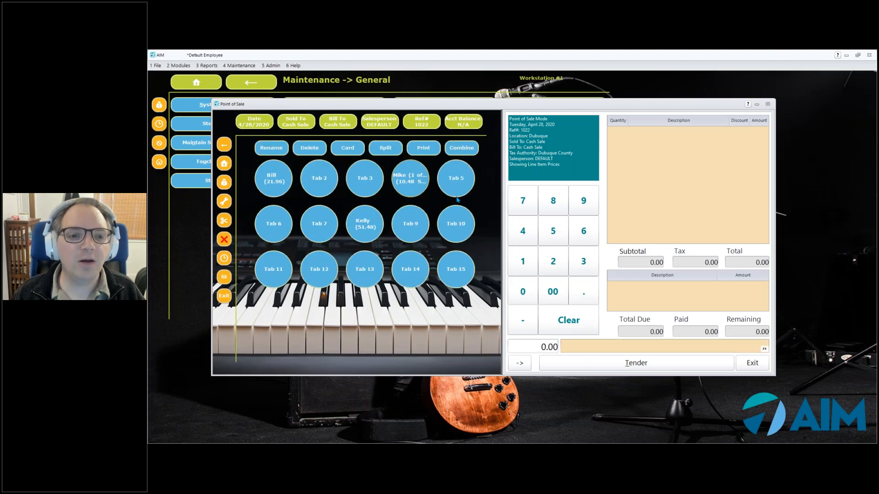
{"action": "left_click", "coordinate": [492, 211]}
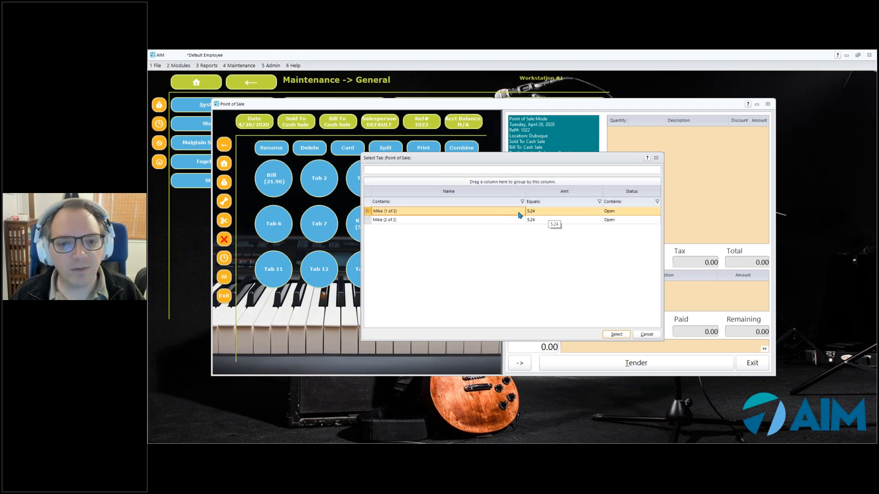
{"action": "left_click", "coordinate": [547, 213]}
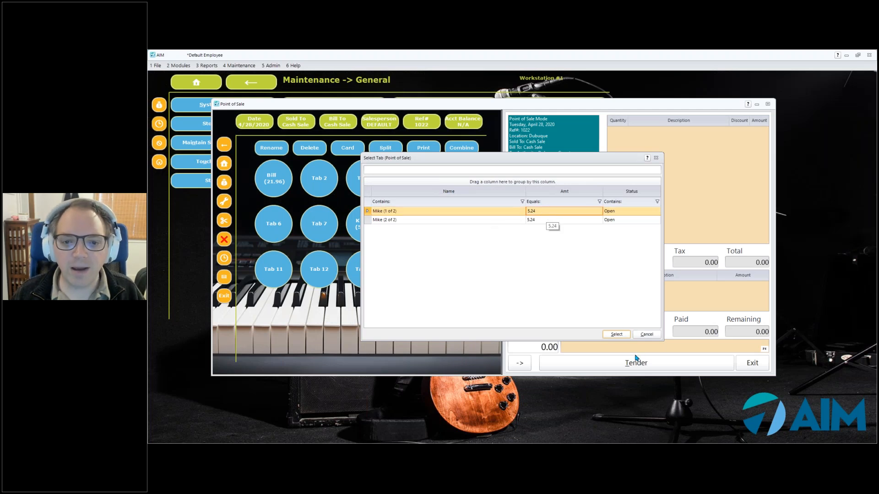
{"action": "left_click", "coordinate": [615, 334]}
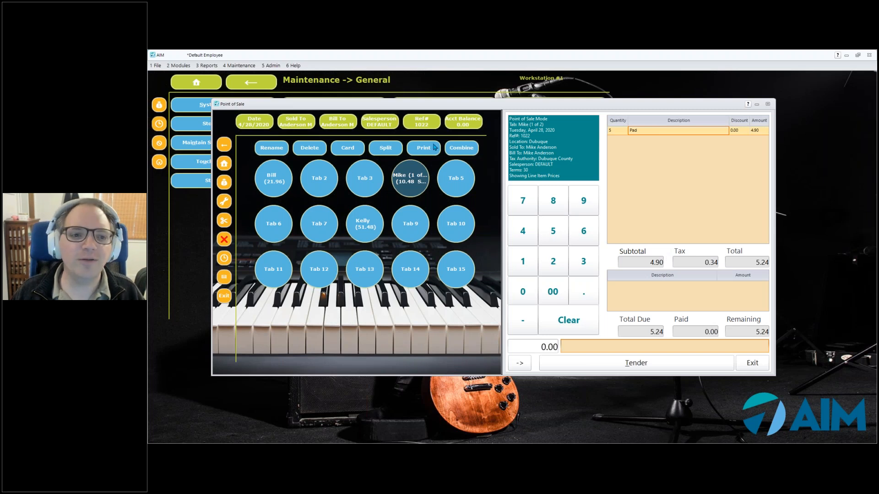
{"action": "left_click", "coordinate": [351, 151]}
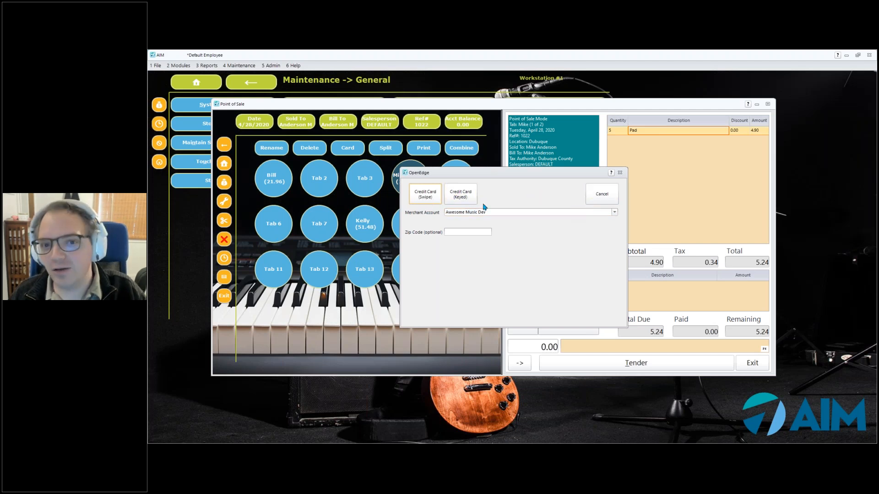
{"action": "left_click", "coordinate": [598, 196]}
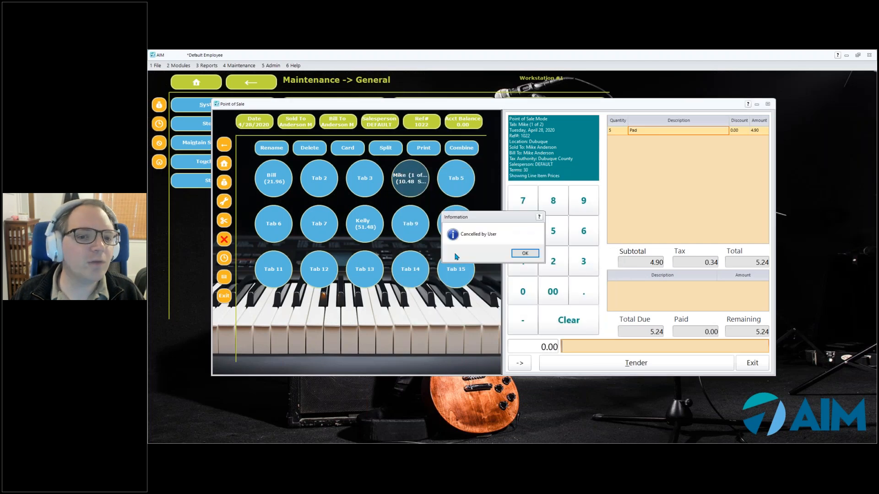
{"action": "left_click", "coordinate": [525, 253]}
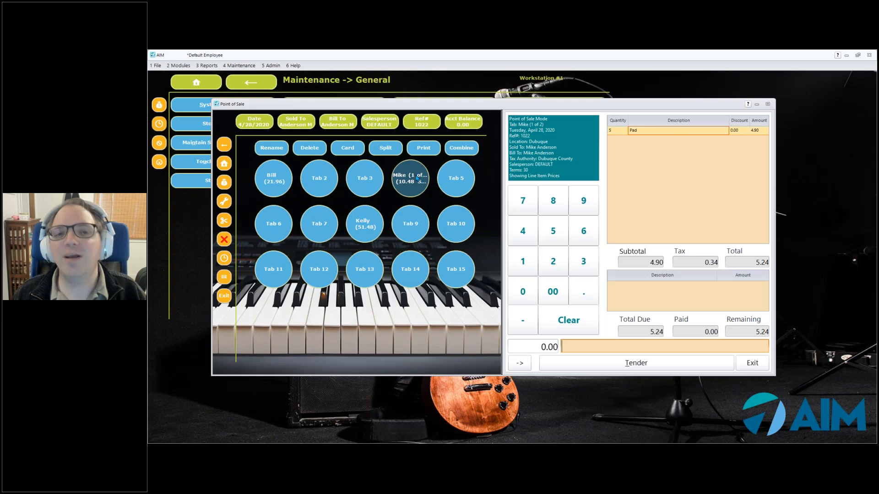
{"action": "left_click", "coordinate": [309, 147]}
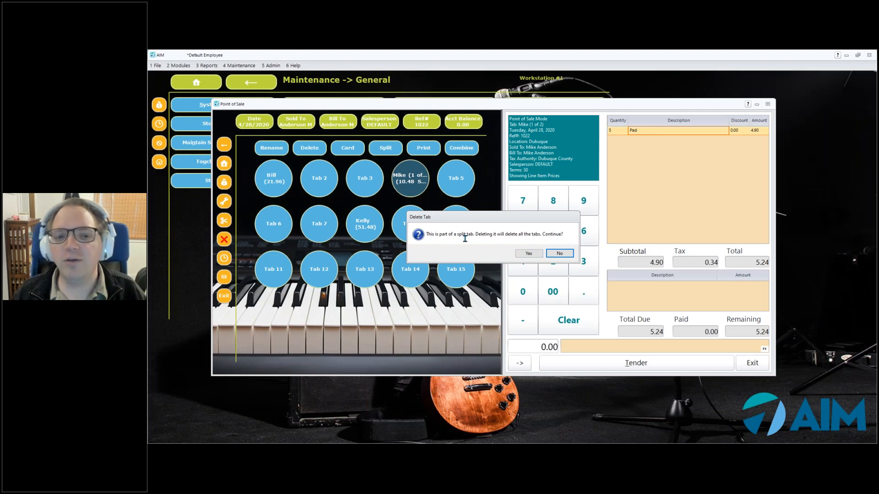
{"action": "left_click", "coordinate": [536, 255]}
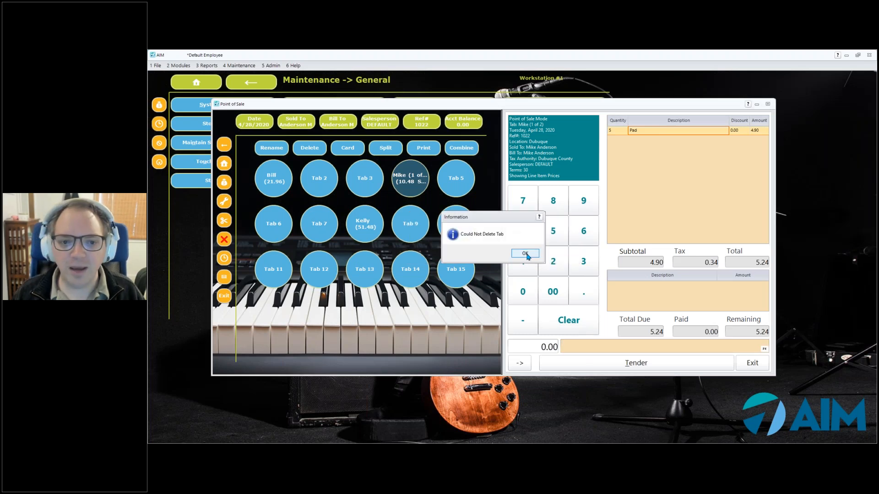
{"action": "left_click", "coordinate": [526, 255]}
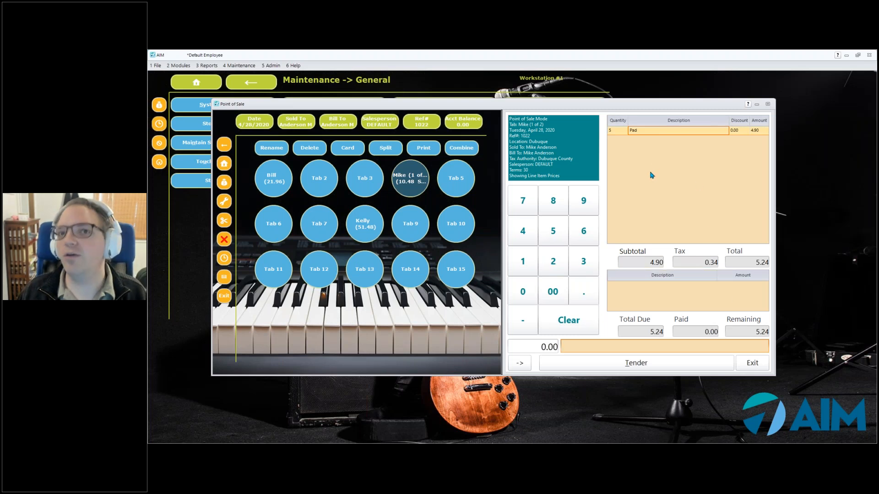
- Pay the first split tab part 5.24 in cash and confirm the invoice output destination
{"action": "left_click", "coordinate": [611, 362]}
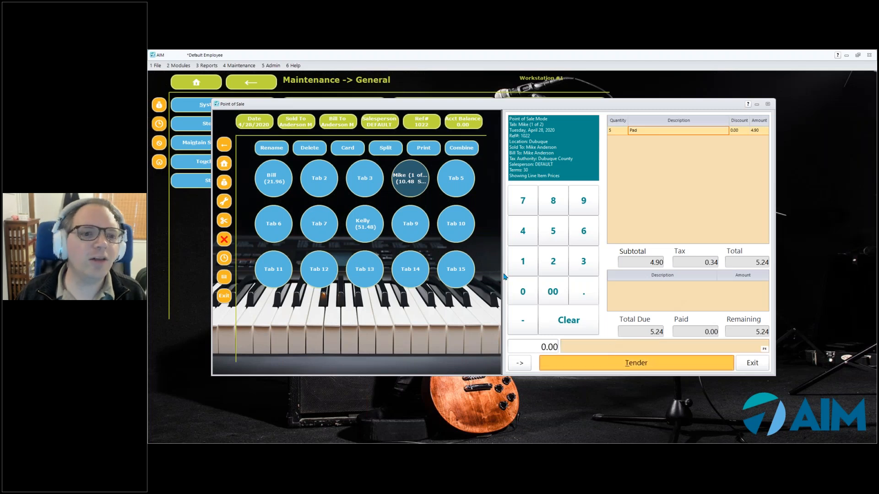
{"action": "left_click", "coordinate": [358, 230]}
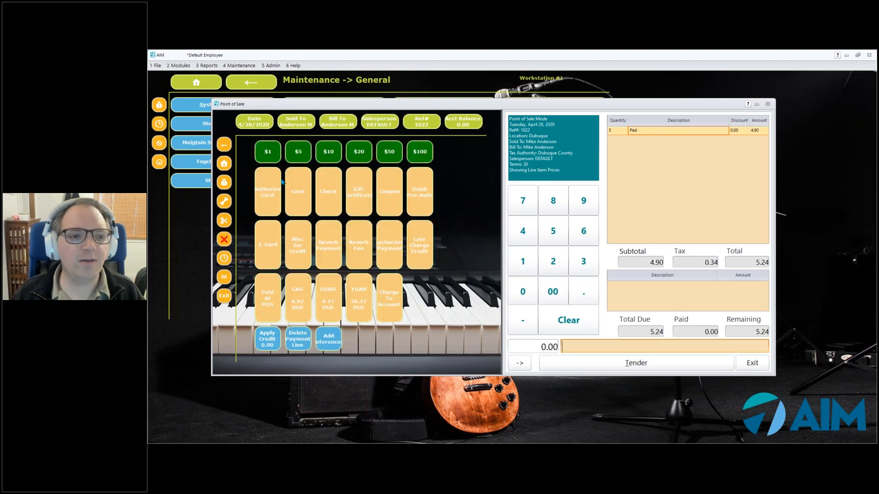
{"action": "left_click", "coordinate": [298, 194]}
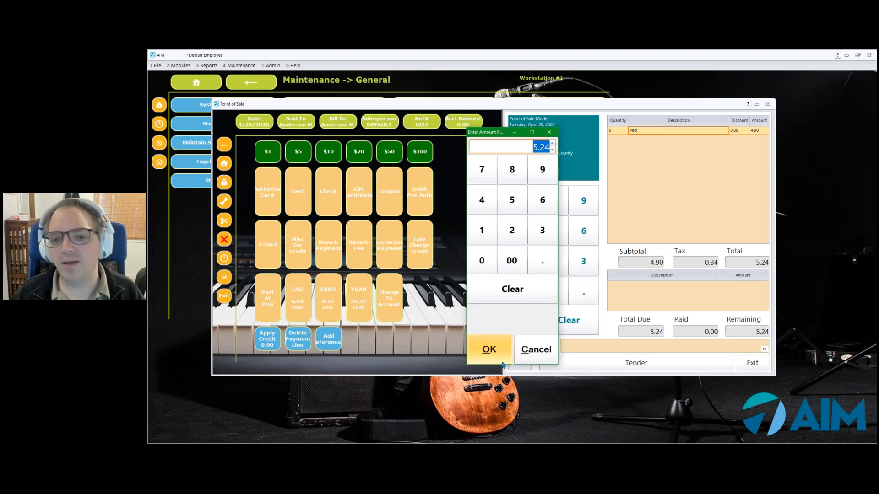
{"action": "left_click", "coordinate": [503, 354]}
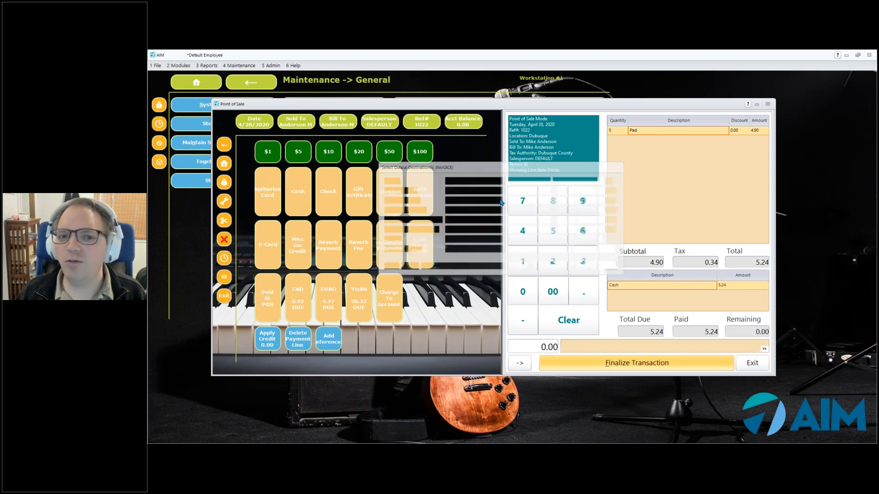
{"action": "left_click", "coordinate": [564, 269]}
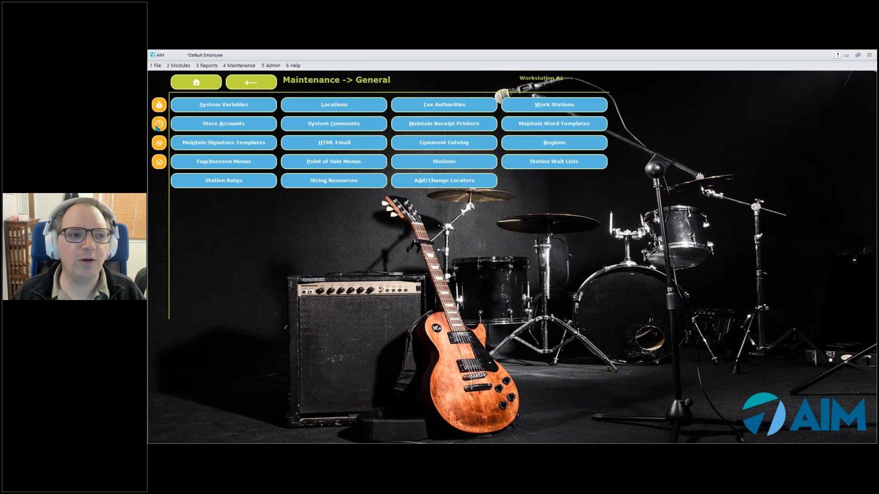
- Reopen Point of Sale and load the still-open second part (2 of 2) of the split tab
{"action": "left_click", "coordinate": [158, 126]}
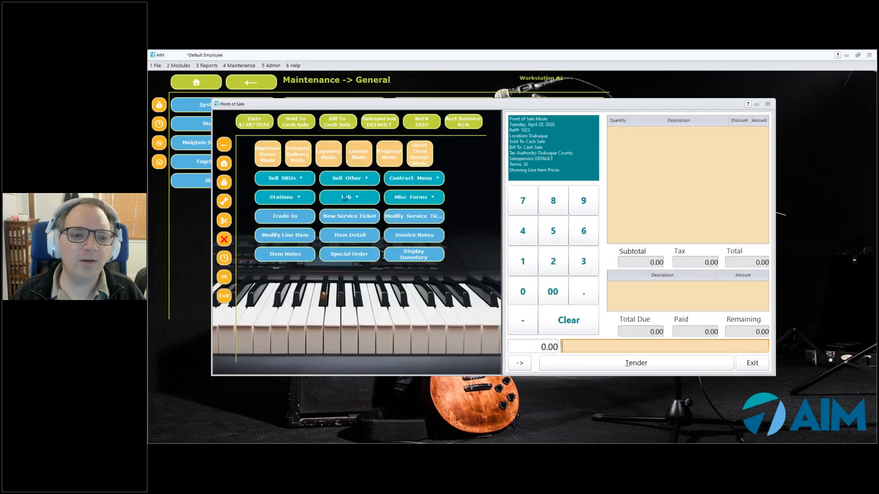
{"action": "left_click", "coordinate": [351, 197]}
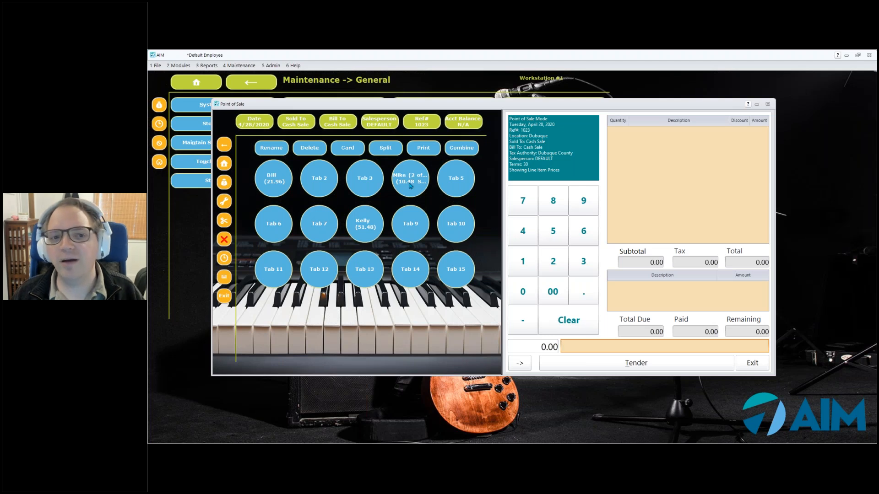
{"action": "left_click", "coordinate": [410, 185]}
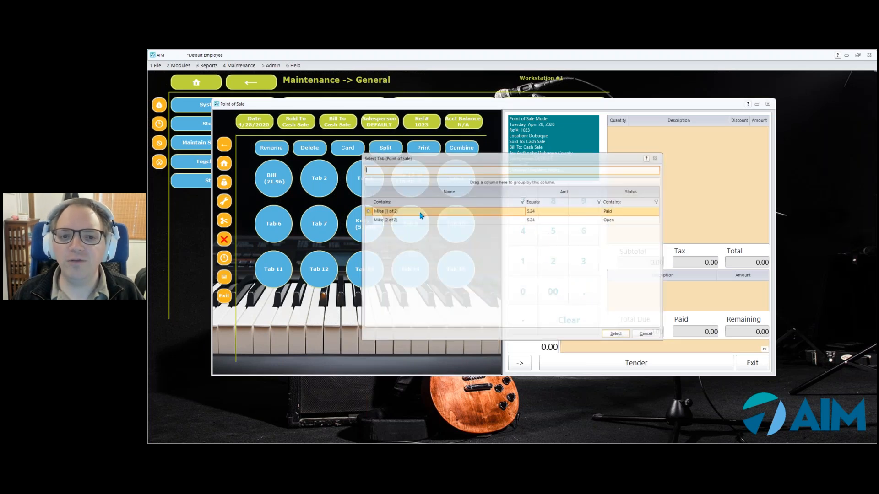
{"action": "left_click", "coordinate": [470, 221]}
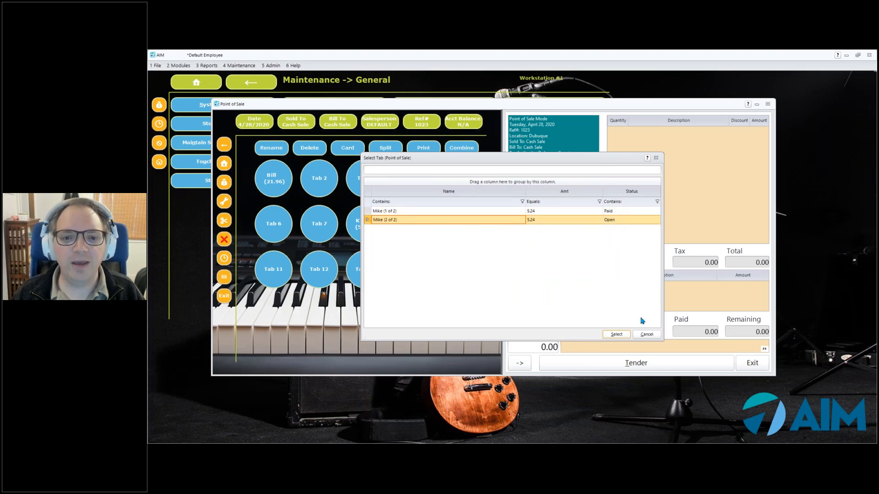
{"action": "left_click", "coordinate": [616, 334]}
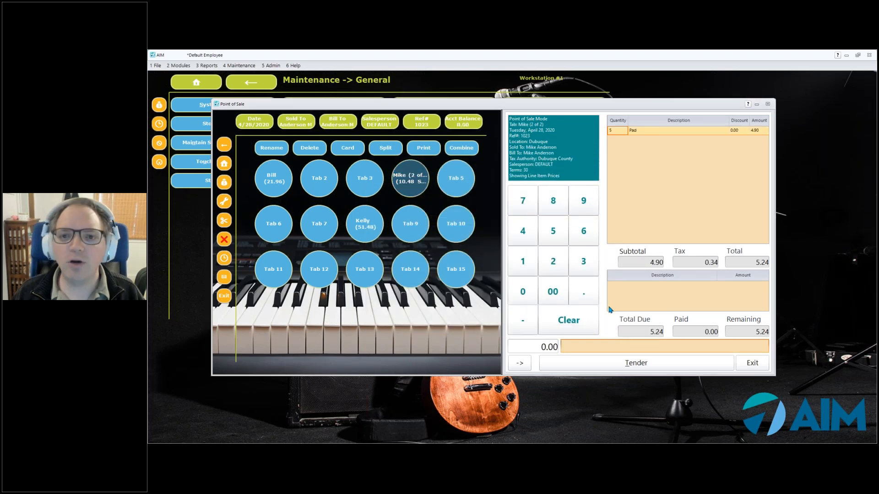
- Pay it with 6.00 cash, finalize, accept the output choices and acknowledge 0.76 change due
{"action": "left_click", "coordinate": [596, 361]}
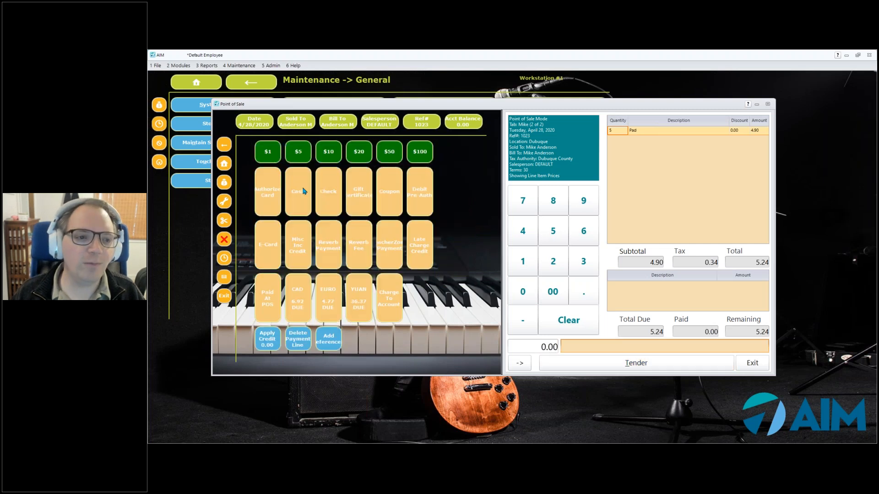
{"action": "left_click", "coordinate": [266, 157]}
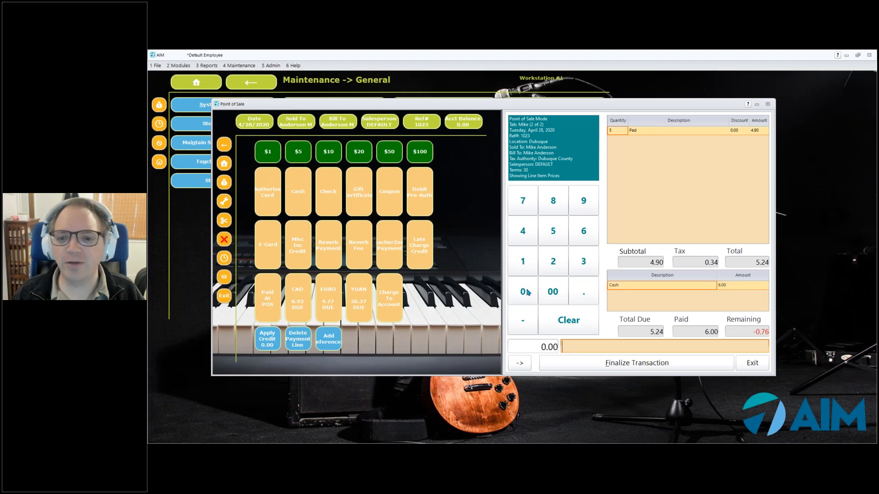
{"action": "left_click", "coordinate": [599, 368]}
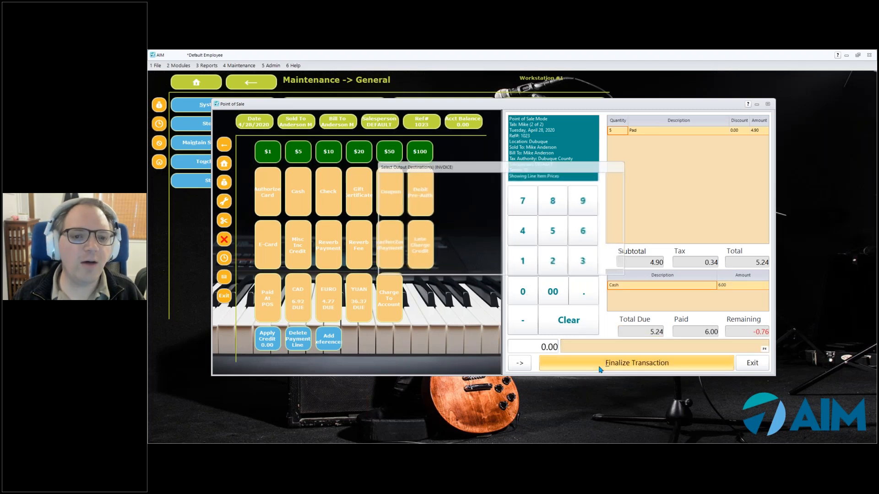
{"action": "left_click", "coordinate": [563, 265]}
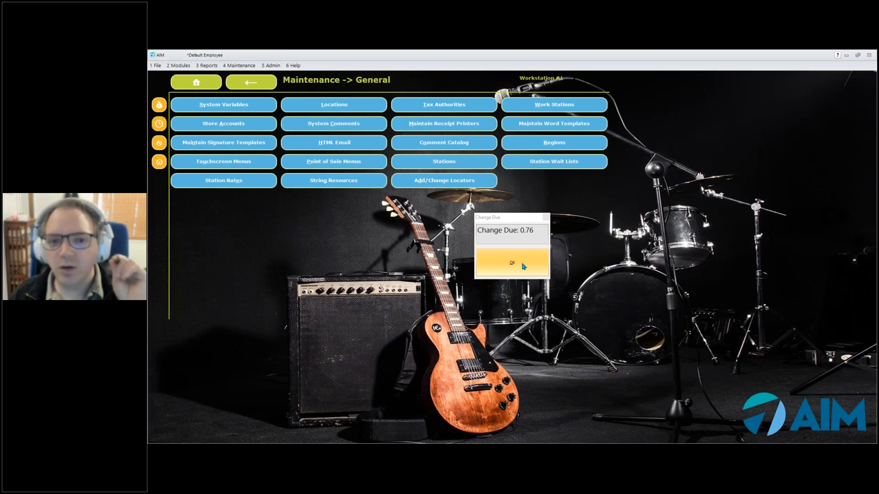
{"action": "left_click", "coordinate": [523, 266]}
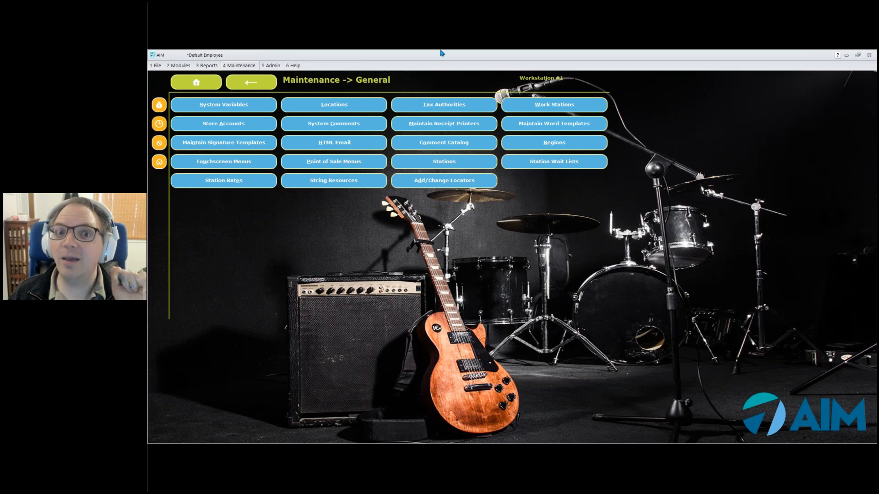
- Review the workstation's Change Due settings under 4 Misc > Misc 4, then exit Work Stations
{"action": "left_click", "coordinate": [543, 109]}
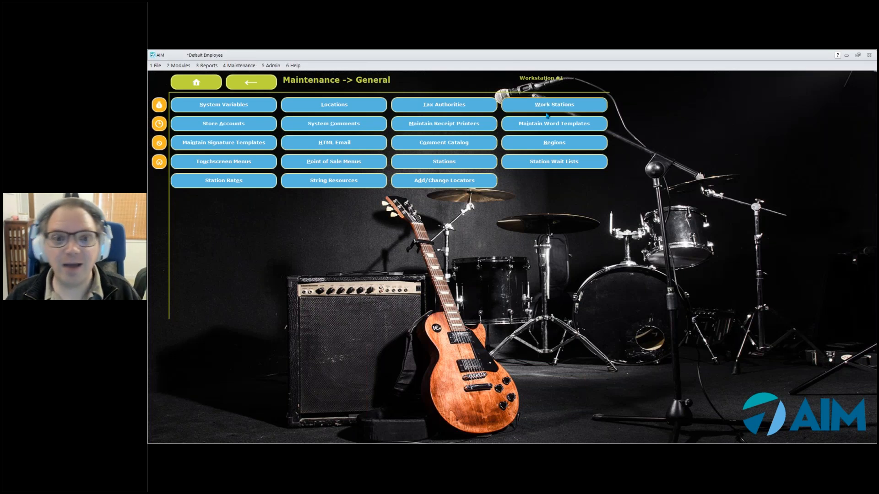
{"action": "left_click", "coordinate": [407, 104]}
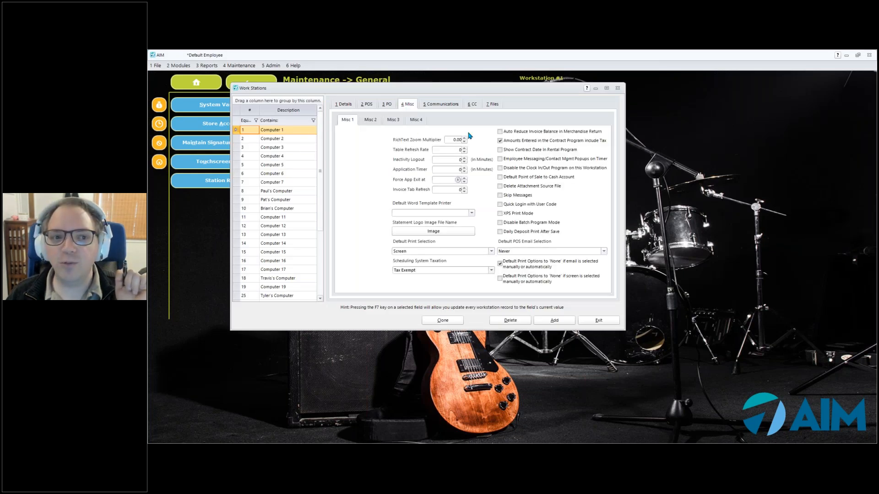
{"action": "left_click", "coordinate": [416, 120]}
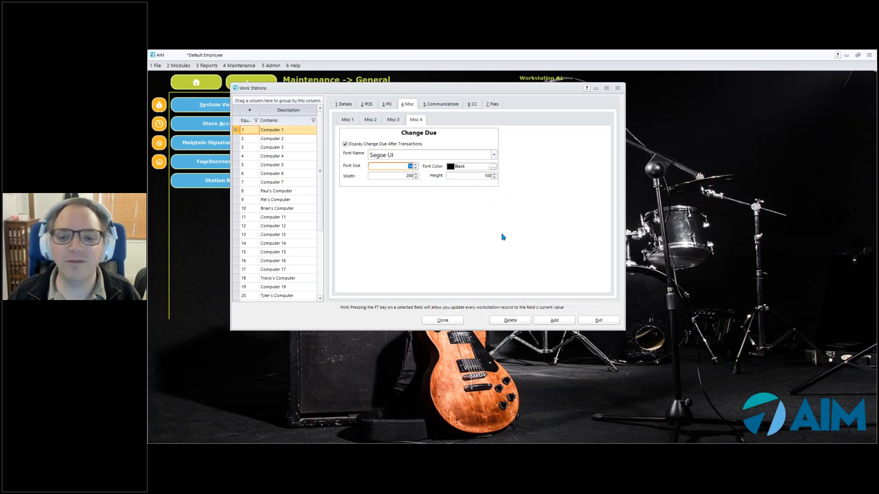
{"action": "left_click", "coordinate": [594, 322]}
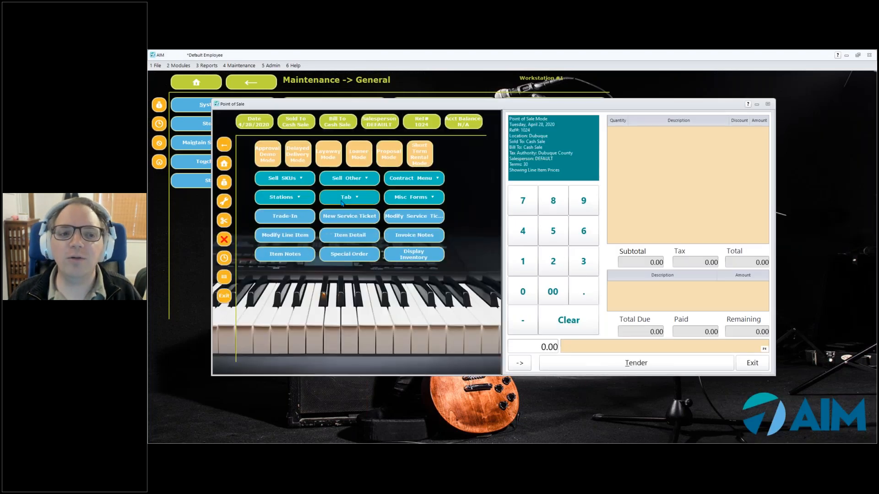
- Combine the 21.96 tab with the 51.48 tab into one 73.44 tab
{"action": "left_click", "coordinate": [343, 198]}
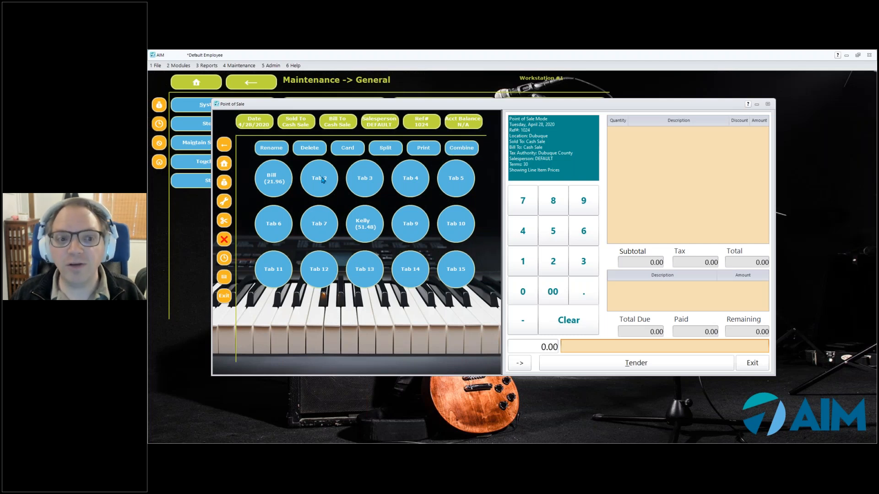
{"action": "left_click", "coordinate": [270, 178]}
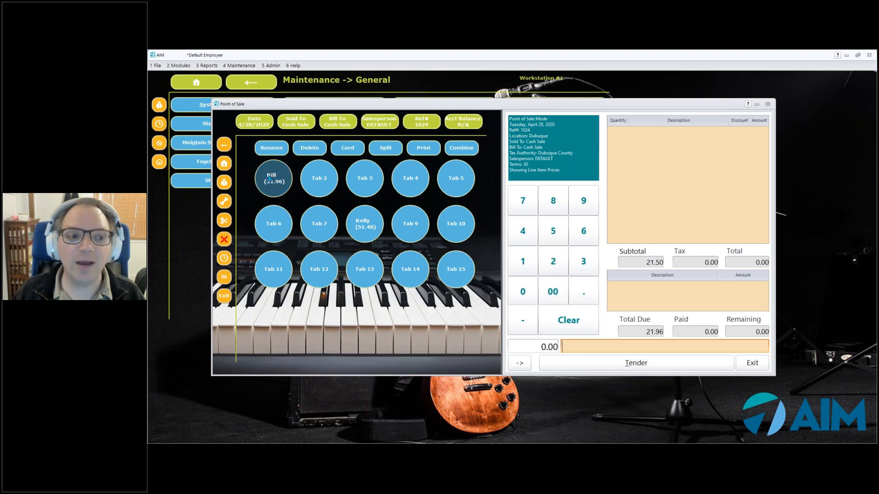
{"action": "left_click", "coordinate": [458, 158]}
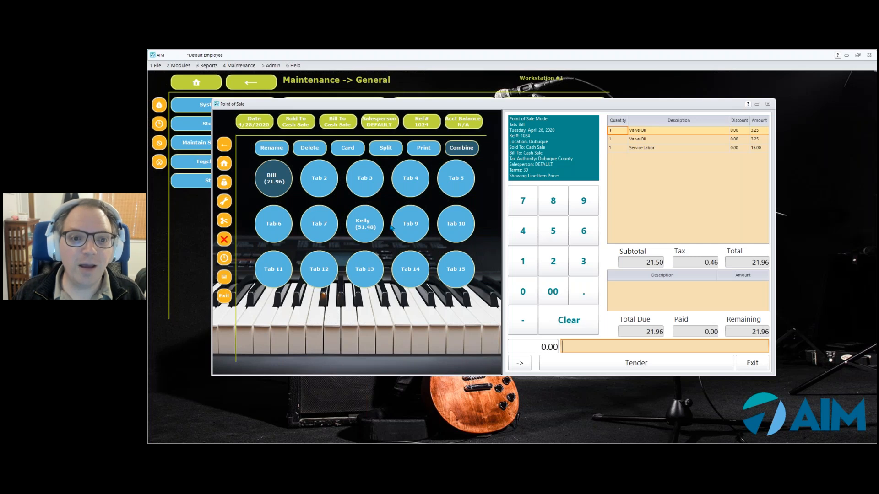
{"action": "left_click", "coordinate": [366, 229]}
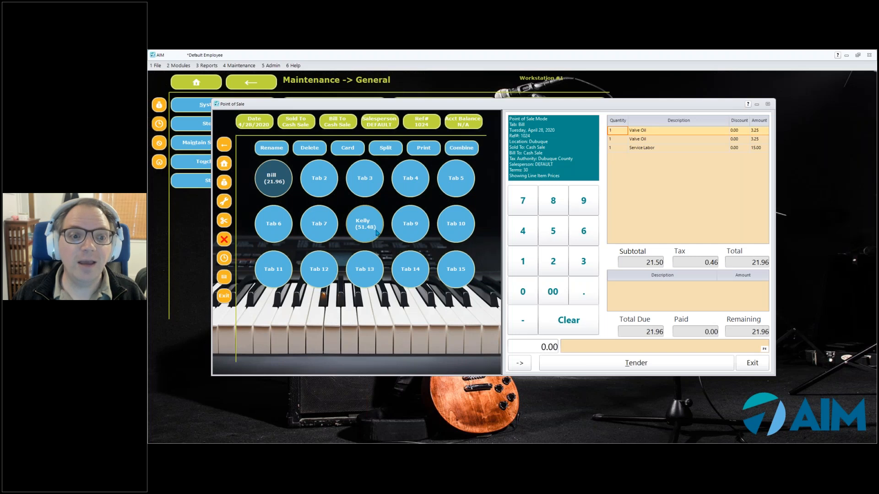
{"action": "key", "text": "Escape"}
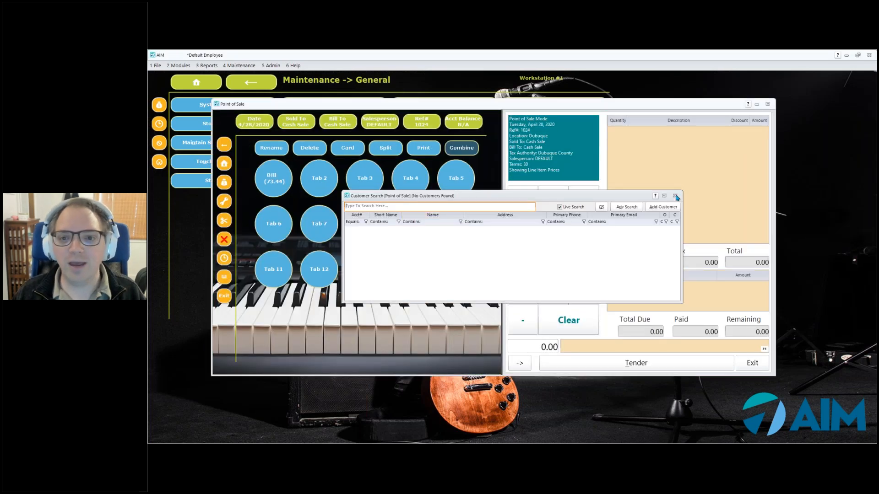
{"action": "left_click", "coordinate": [675, 196]}
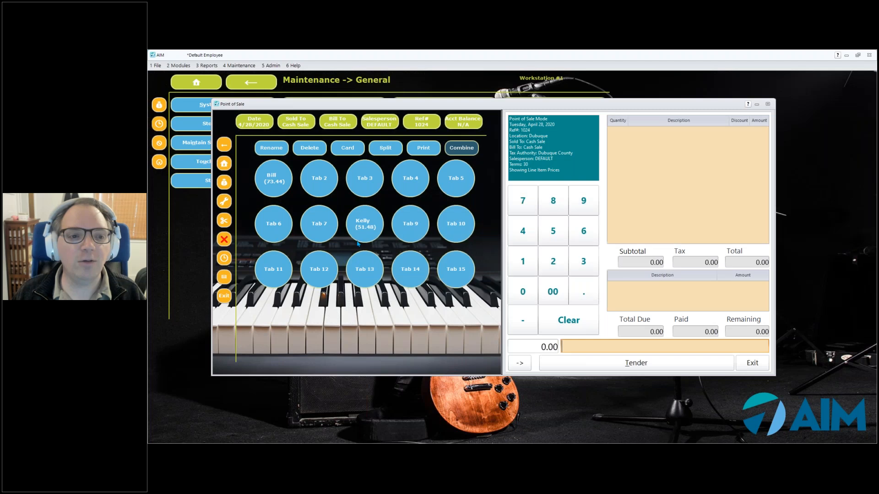
{"action": "left_click", "coordinate": [264, 190]}
{"action": "left_click", "coordinate": [359, 197]}
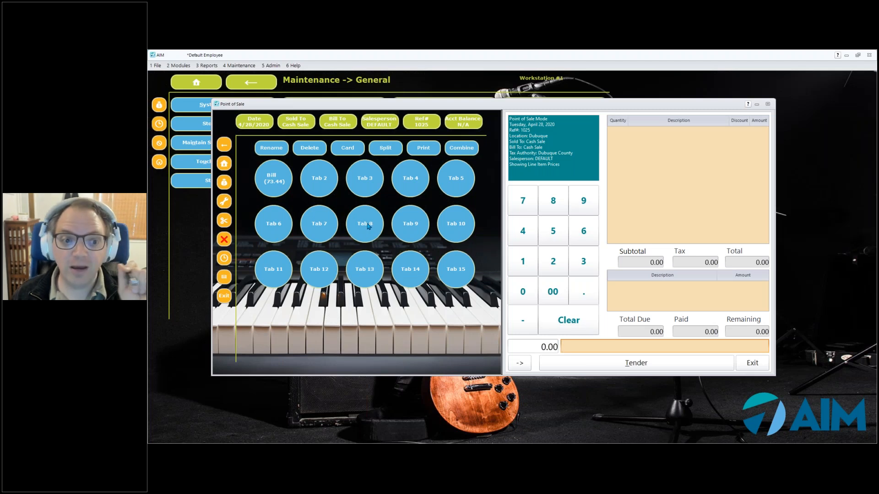
- Load the combined 73.44 tab and rename it to add the second customer's name
{"action": "left_click", "coordinate": [273, 182]}
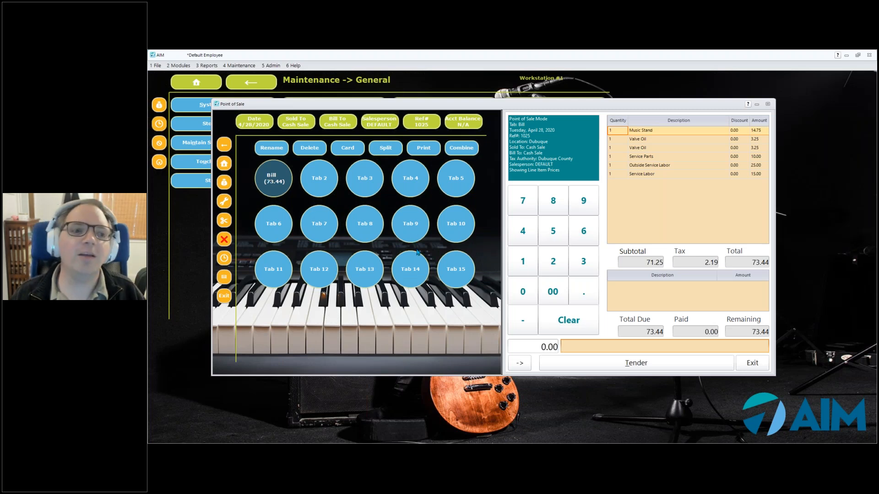
{"action": "left_click", "coordinate": [270, 148]}
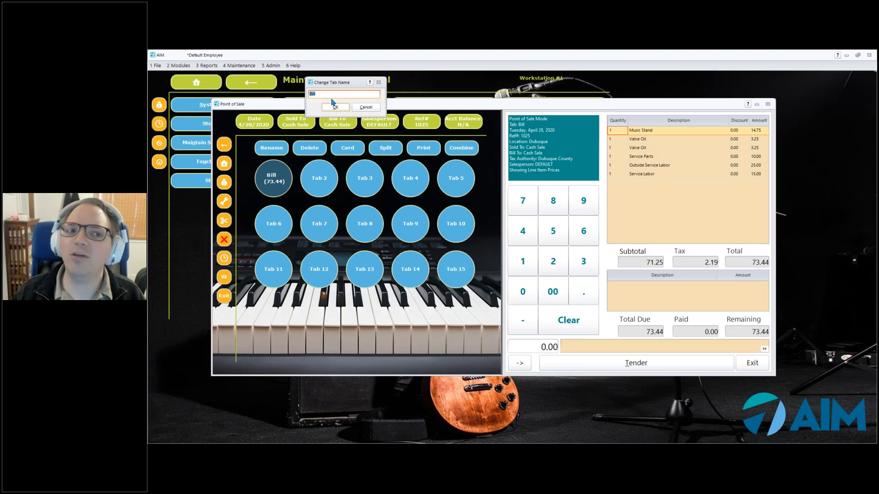
{"action": "type", "text": "and Kelly"}
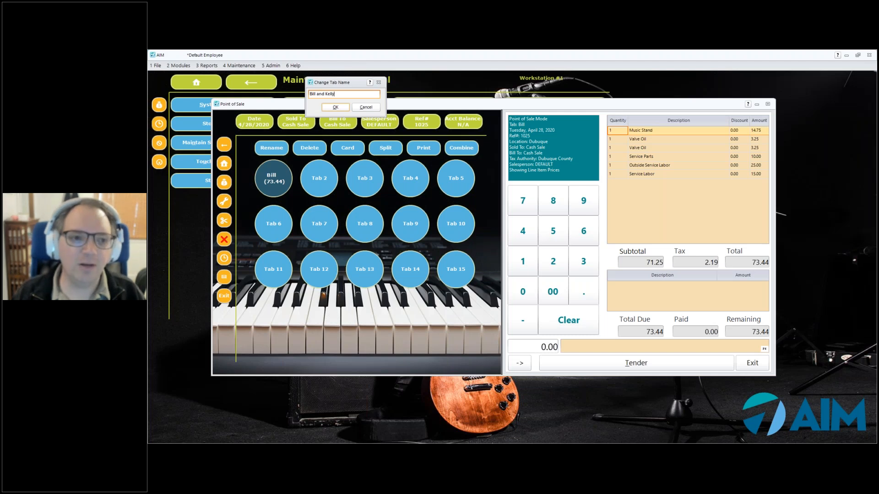
{"action": "left_click", "coordinate": [335, 108]}
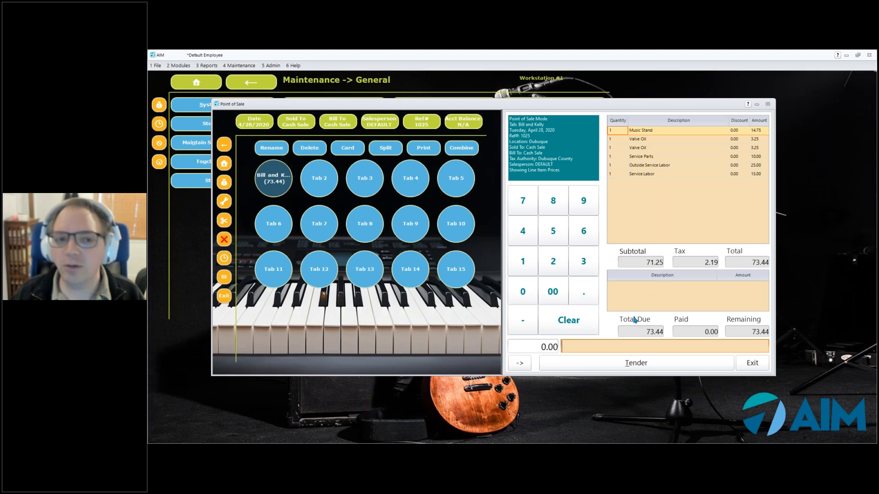
- Pay the combined tab 73.44 in cash and finalize the transaction
{"action": "left_click", "coordinate": [621, 372]}
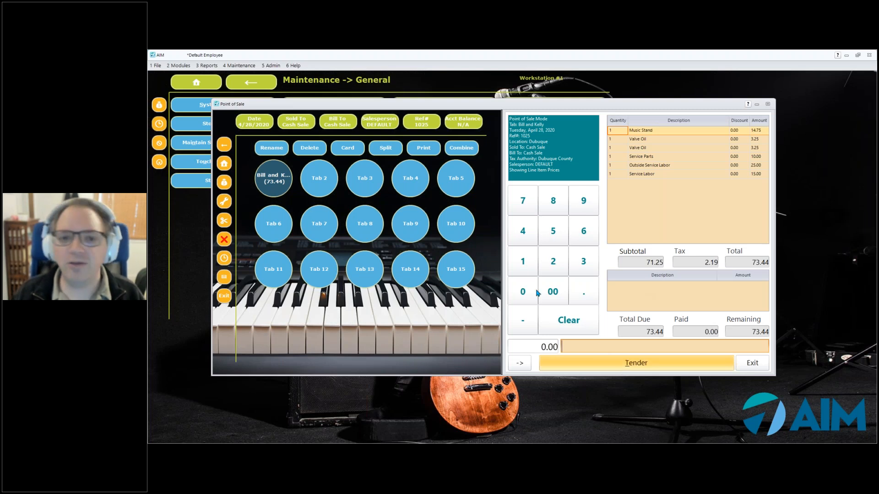
{"action": "left_click", "coordinate": [295, 192]}
{"action": "left_click", "coordinate": [496, 354]}
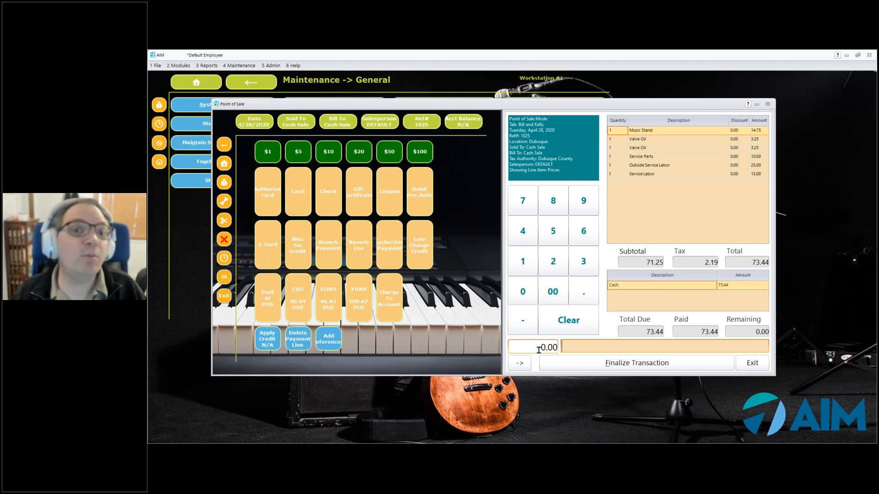
{"action": "left_click", "coordinate": [605, 364]}
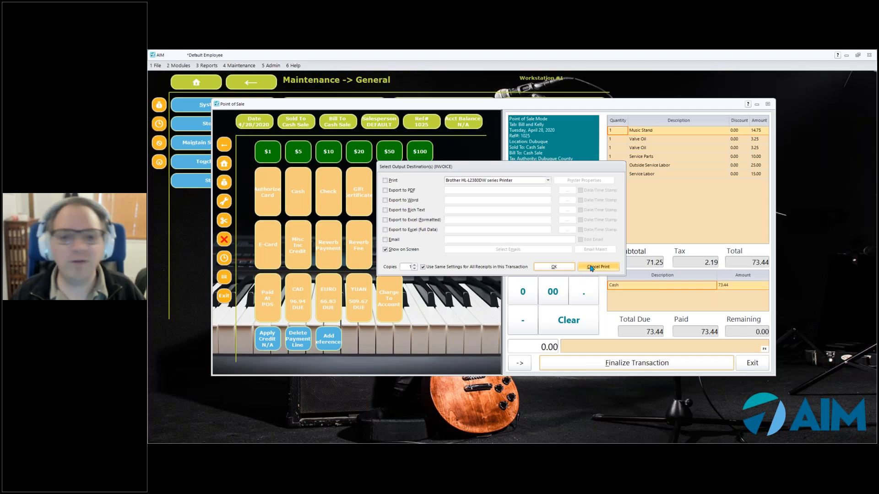
- Choose Cancel Print in Select Output Destination(s) to finish without a receipt
{"action": "left_click", "coordinate": [591, 268]}
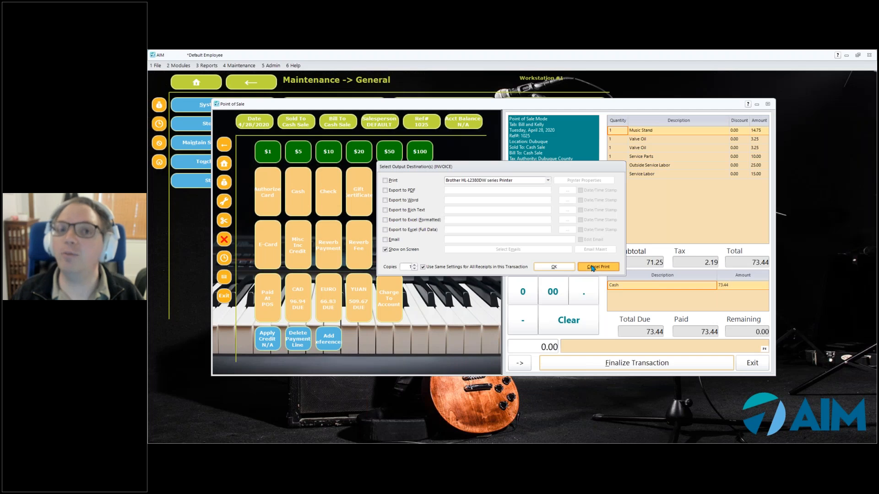